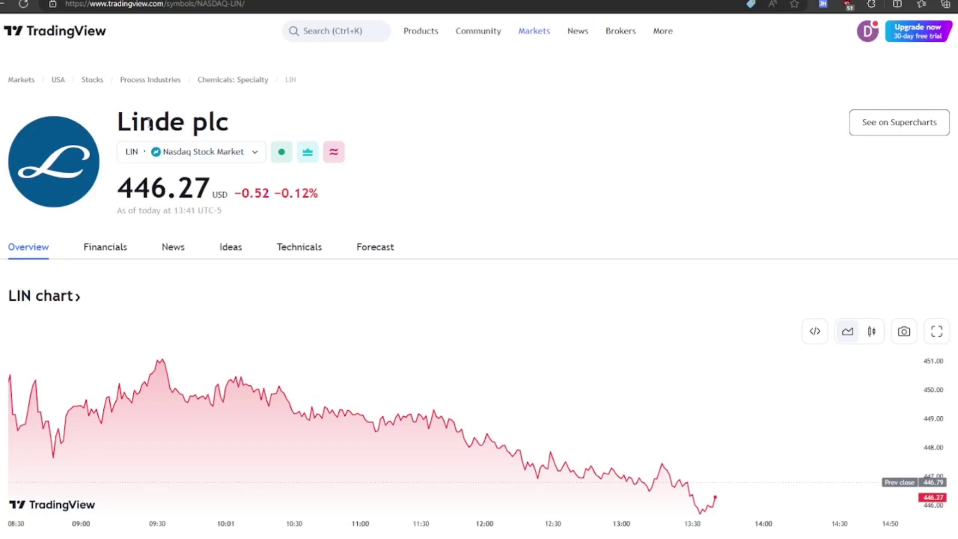
Switch the LIN price chart to the 5-year period
scroll(551, 231, "down", 2)
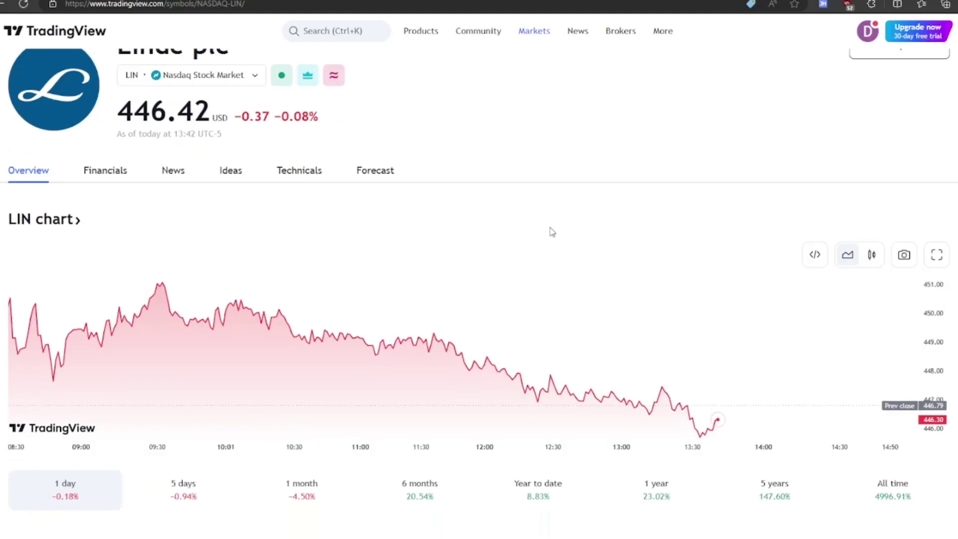
scroll(552, 231, "down", 2)
left_click(743, 419)
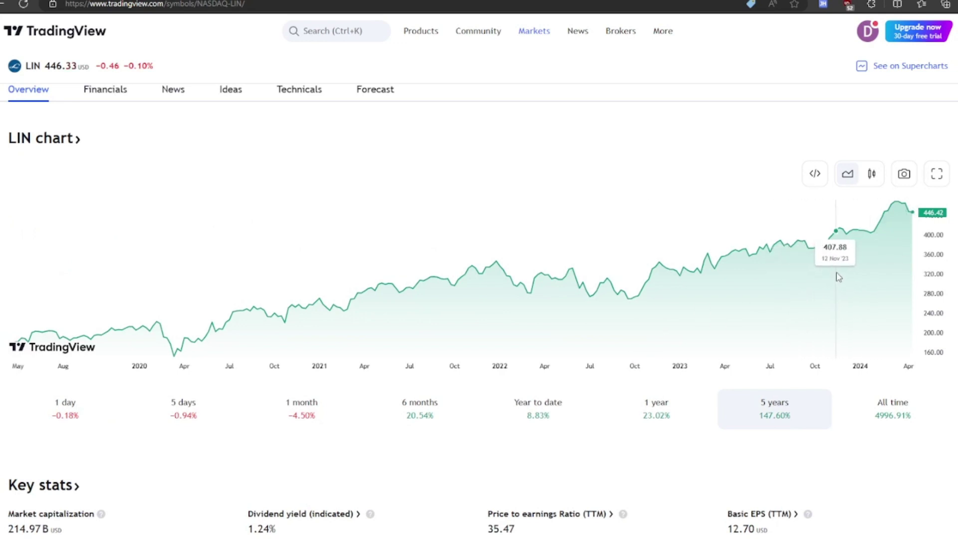
Review LIN's Key stats, briefly highlighting the 35.47 price-to-earnings figure
scroll(598, 364, "down", 3)
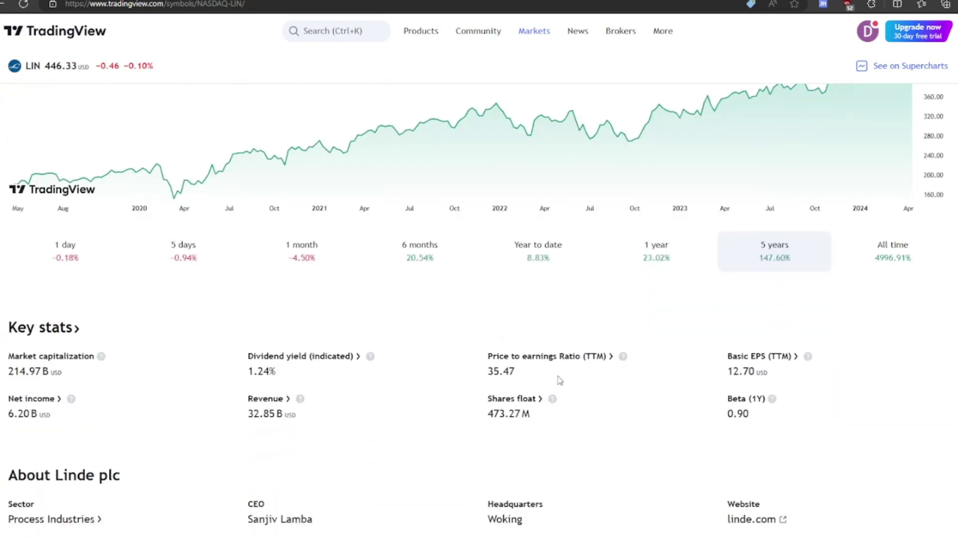
left_click_drag(488, 371, 522, 378)
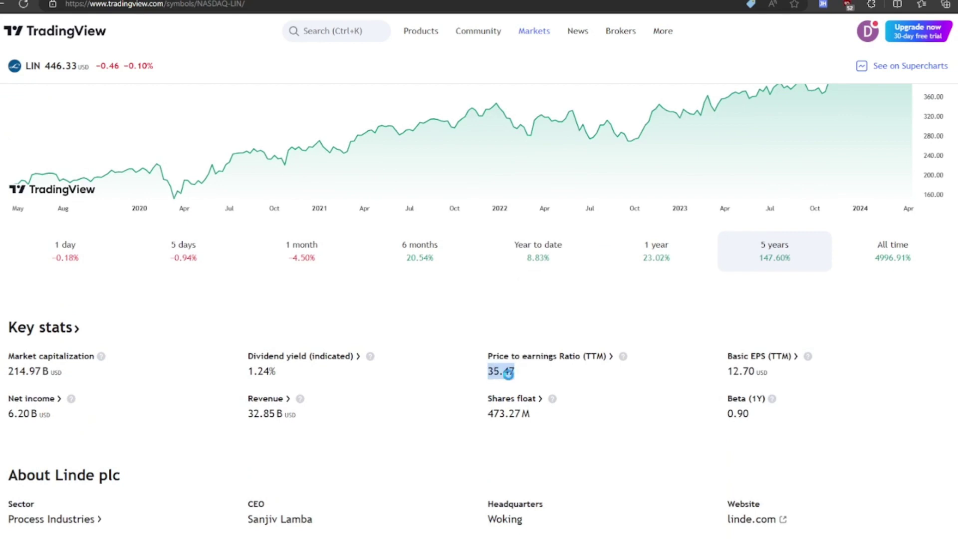
left_click(519, 372)
scroll(522, 372, "up", 3)
scroll(522, 374, "down", 1)
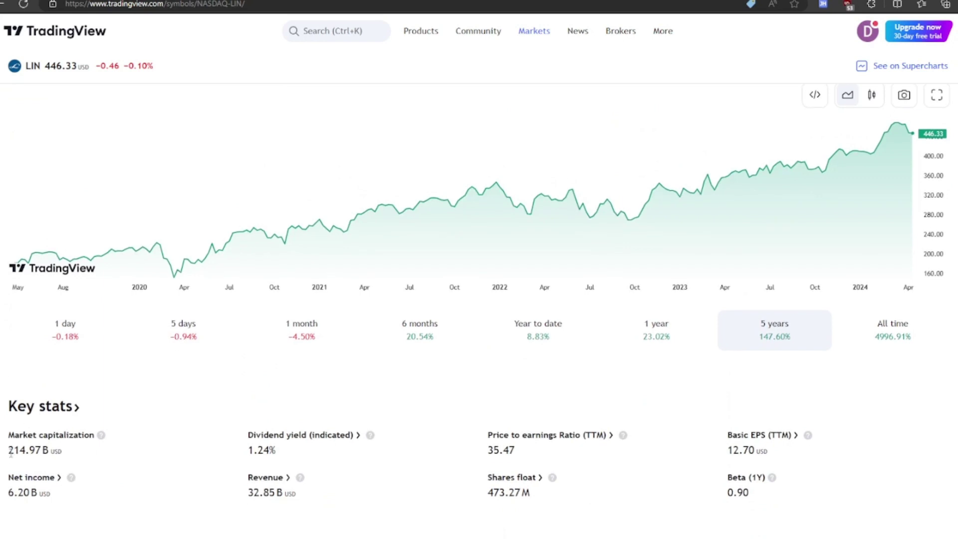
scroll(500, 407, "up", 3)
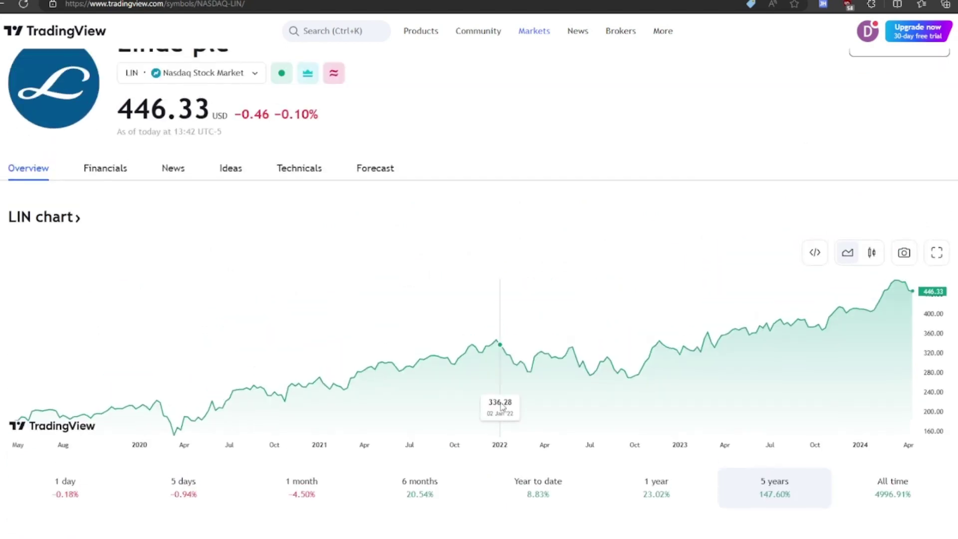
scroll(501, 406, "down", 7)
scroll(501, 408, "up", 9)
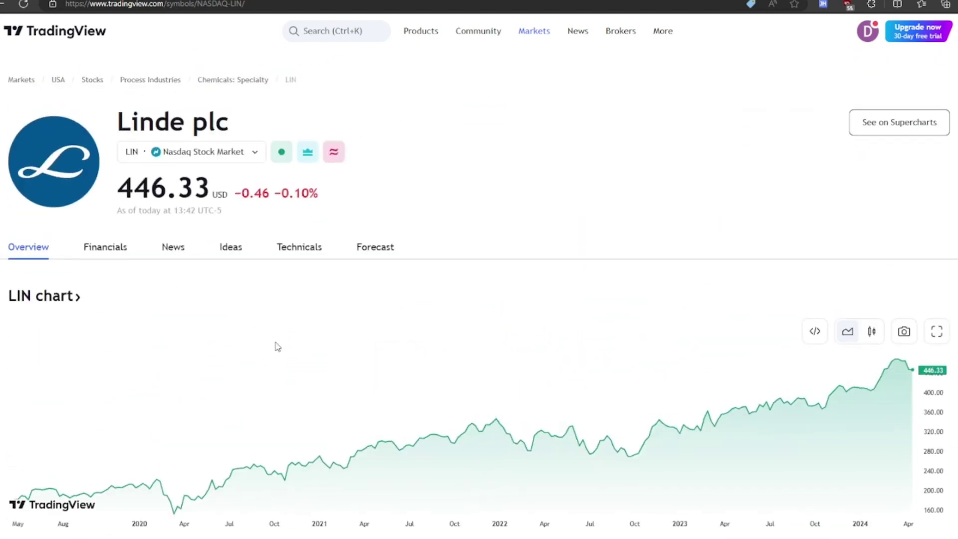
scroll(278, 347, "down", 10)
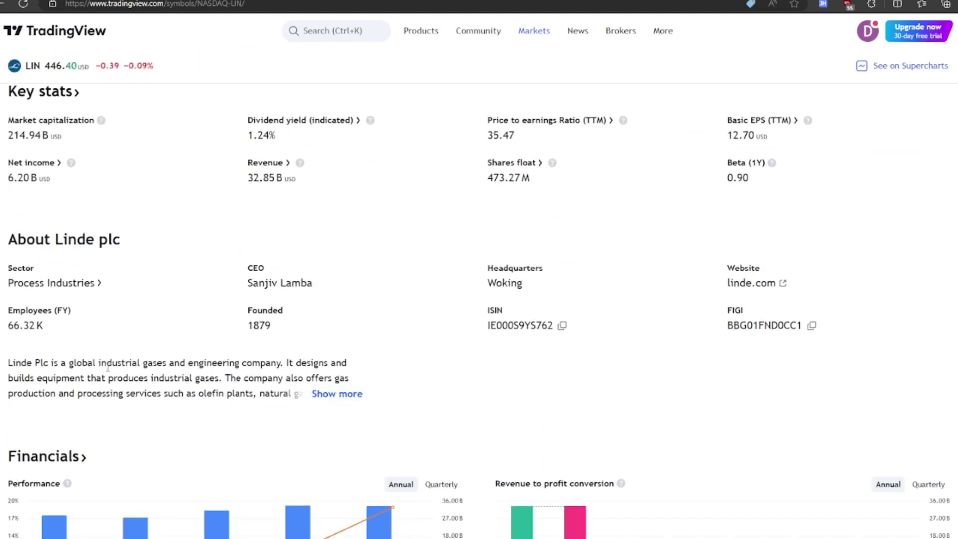
scroll(348, 399, "up", 6)
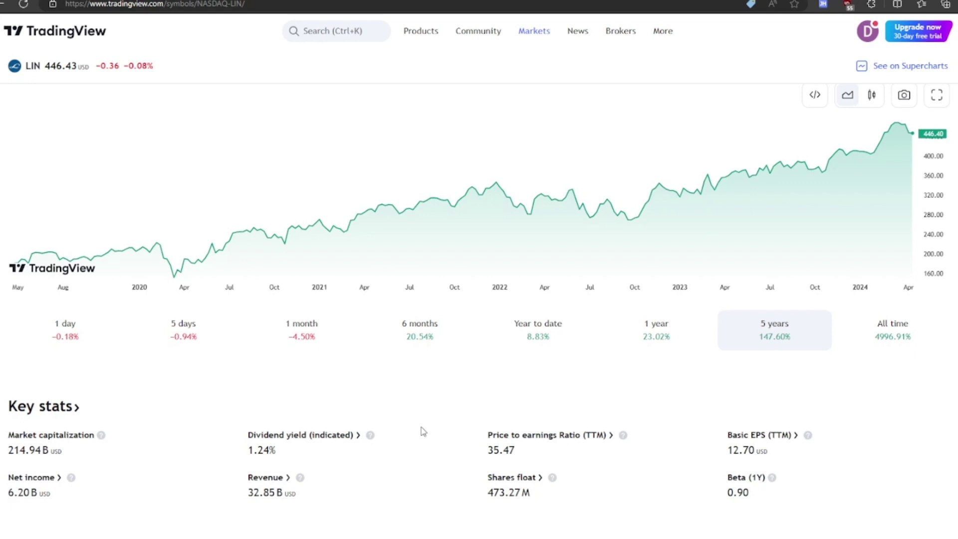
scroll(423, 431, "up", 5)
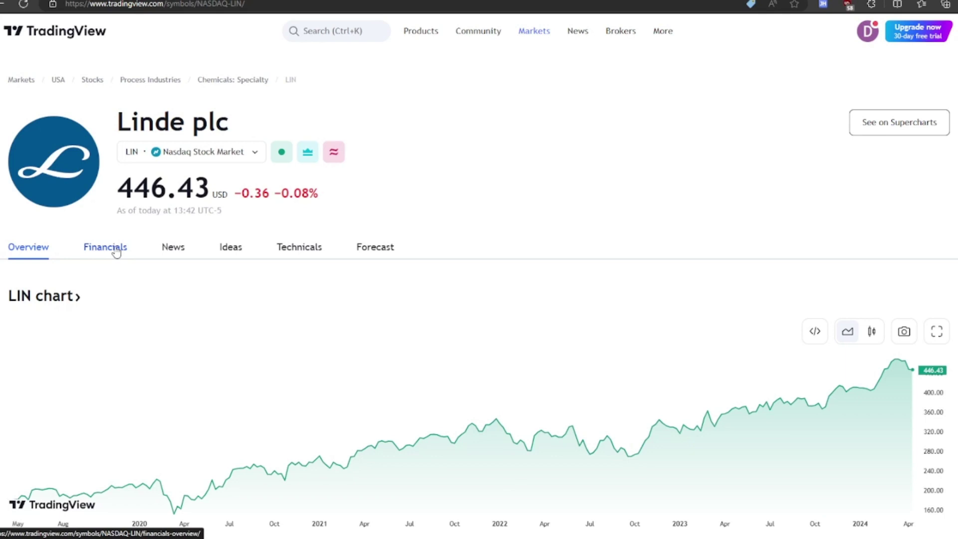
Open LIN's Financials tab and scan its key facts, ownership and capital structure
left_click(115, 252)
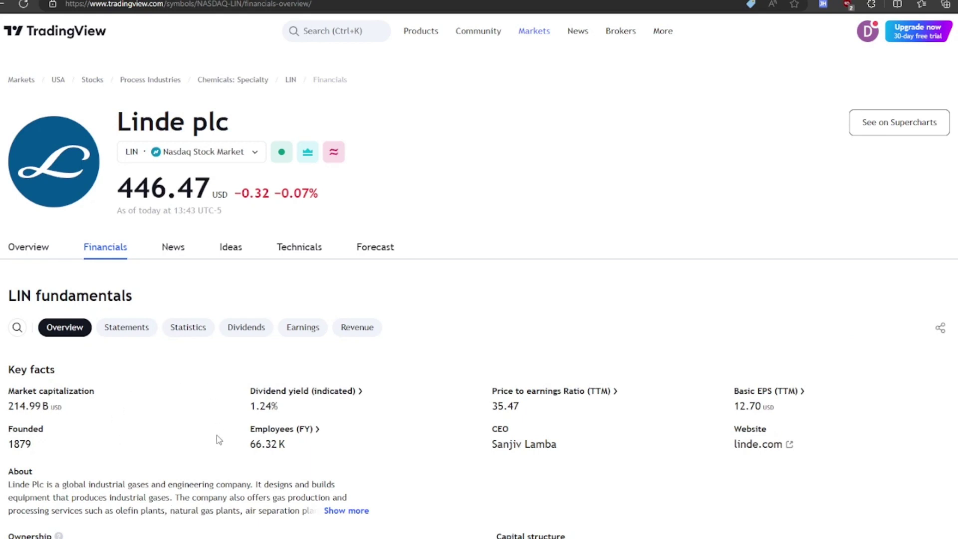
scroll(217, 435, "down", 2)
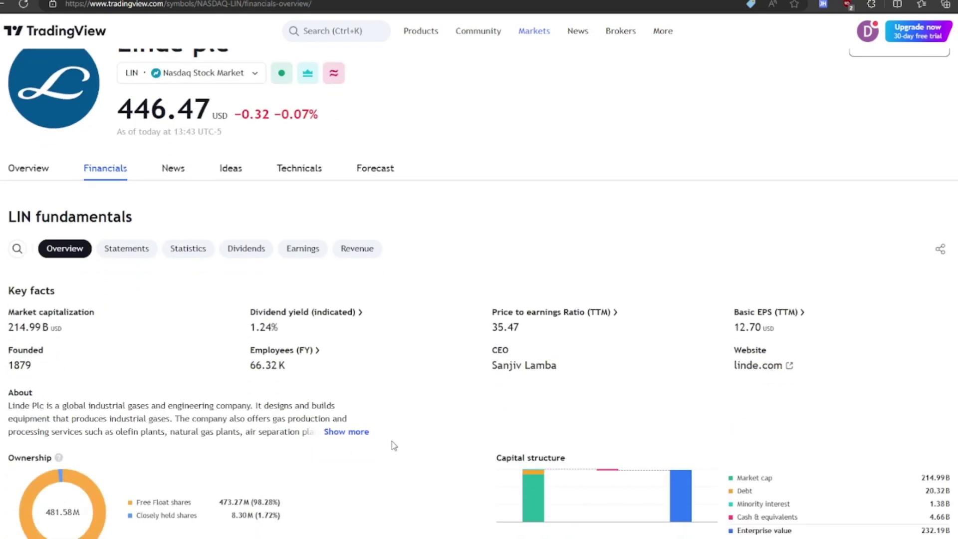
scroll(253, 462, "up", 2)
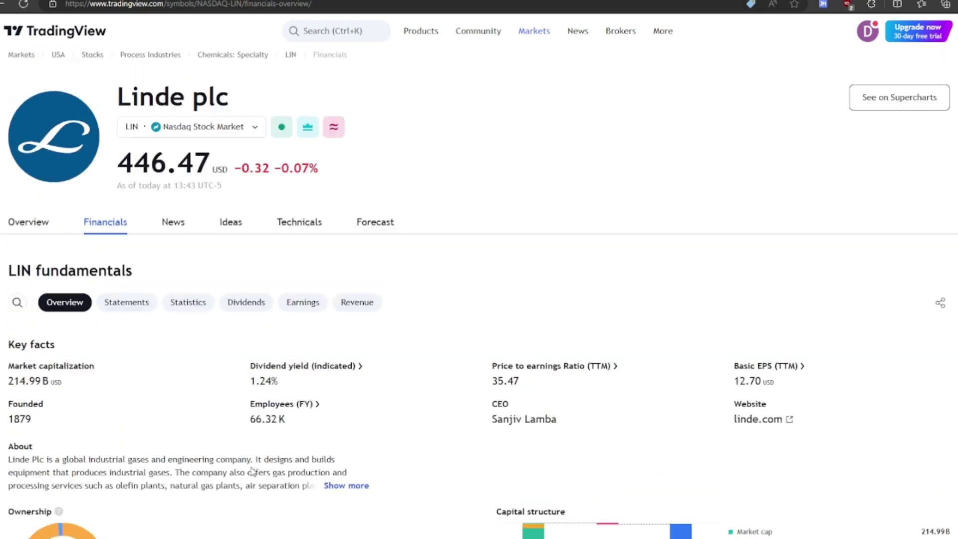
Show Linde's income statement as Annual figures for 2017–2023 and review the table
left_click(118, 330)
scroll(591, 350, "down", 2)
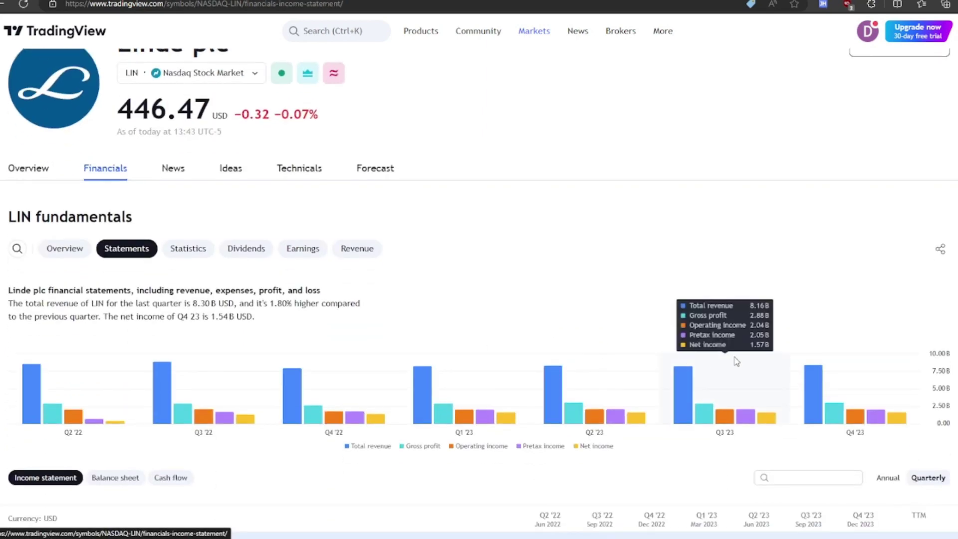
scroll(737, 357, "down", 3)
left_click(888, 320)
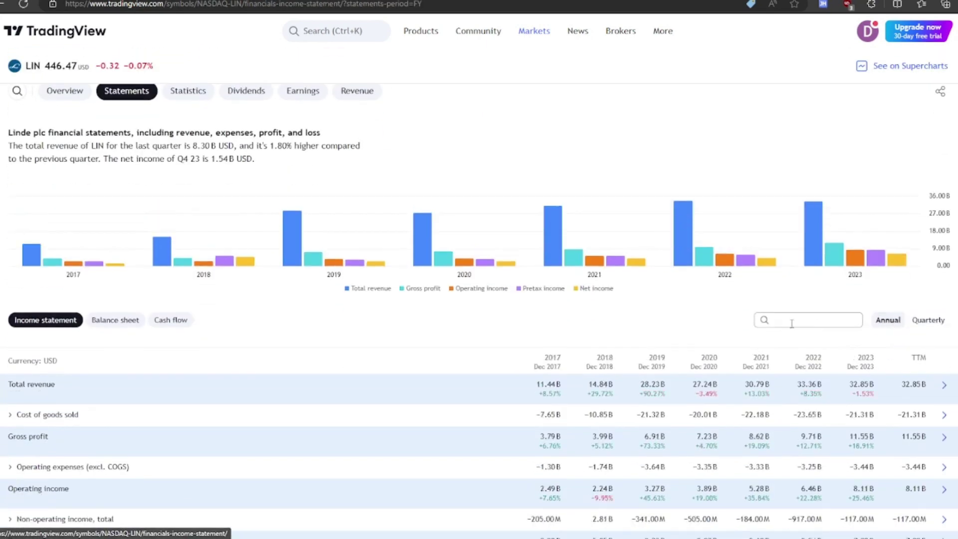
scroll(555, 358, "down", 1)
scroll(555, 358, "down", 1)
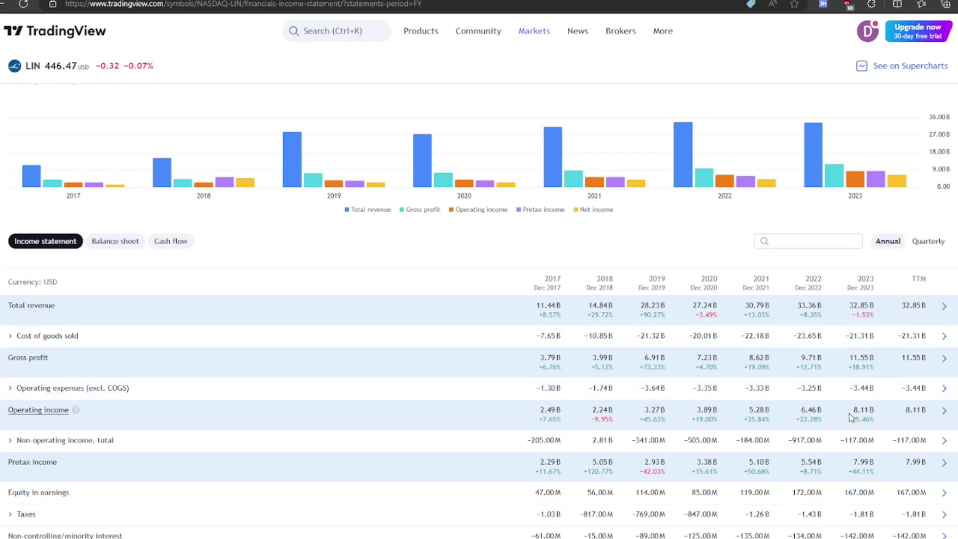
scroll(850, 417, "down", 2)
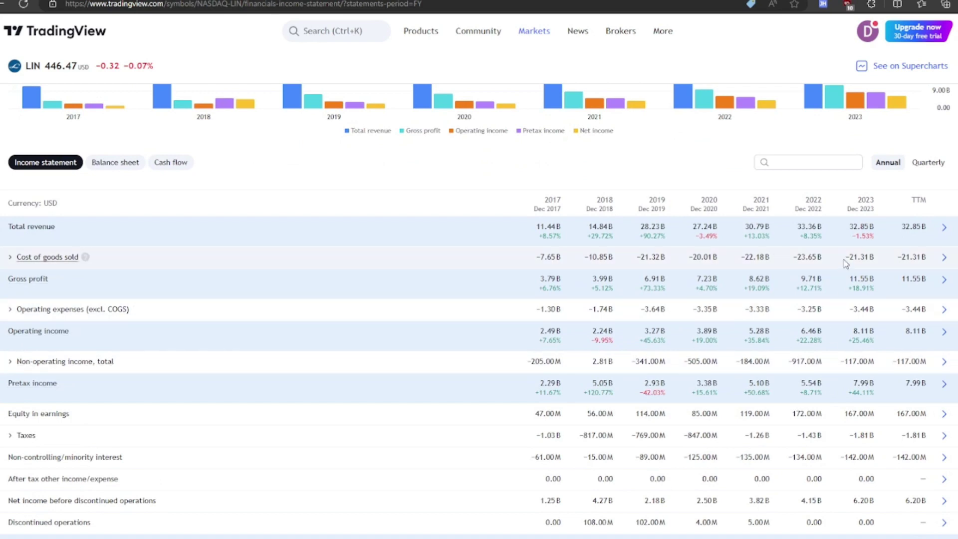
scroll(844, 259, "up", 2)
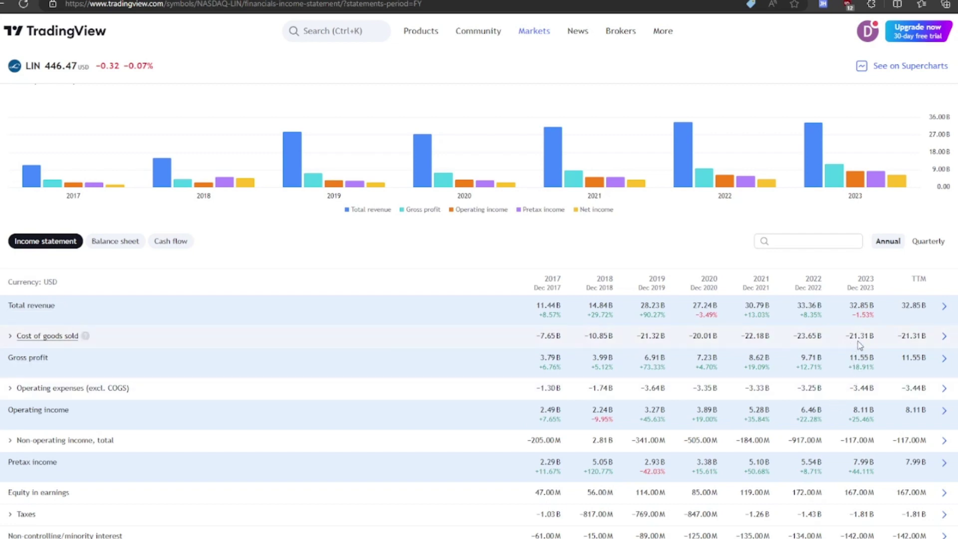
Scroll the income statement, then show the annual balance sheet with 80.81B total assets
scroll(856, 405, "down", 2)
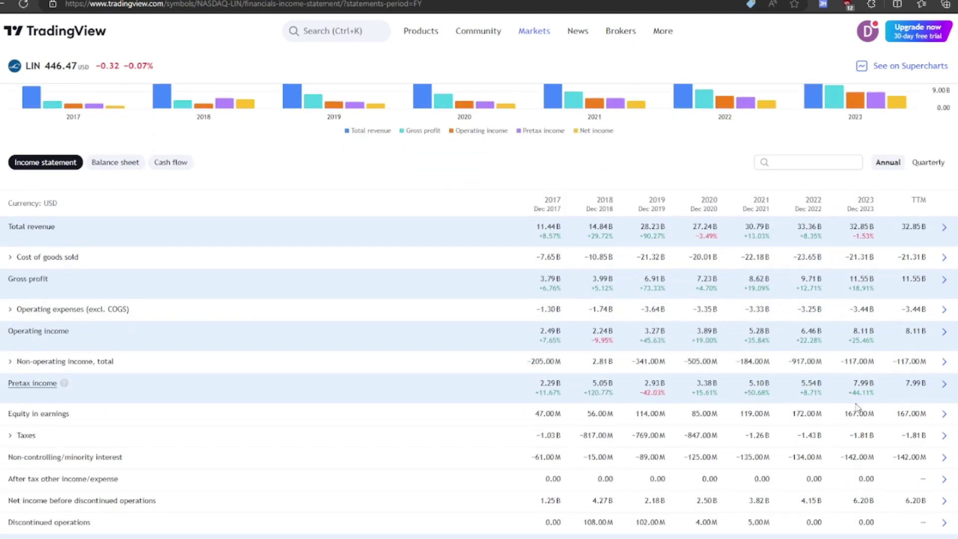
scroll(855, 404, "down", 2)
scroll(855, 405, "down", 2)
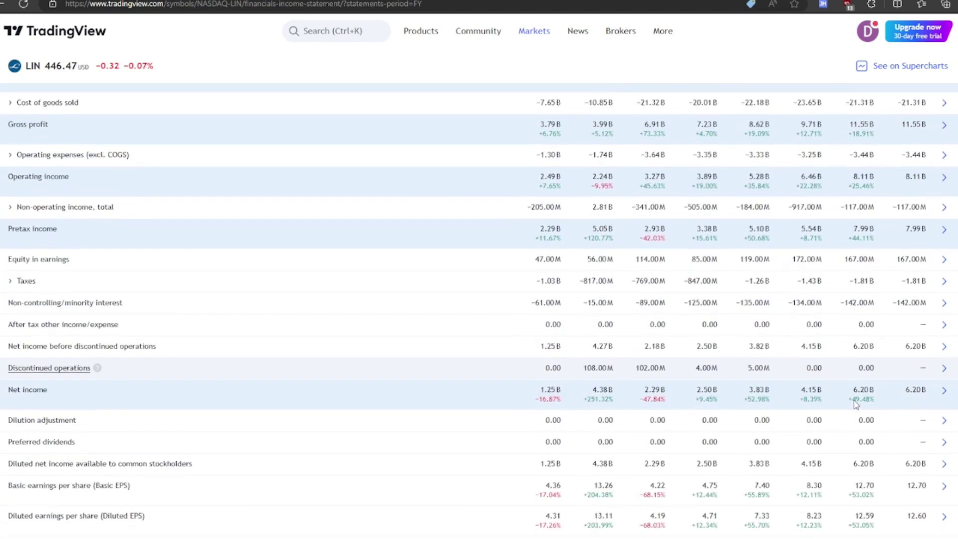
scroll(858, 399, "down", 2)
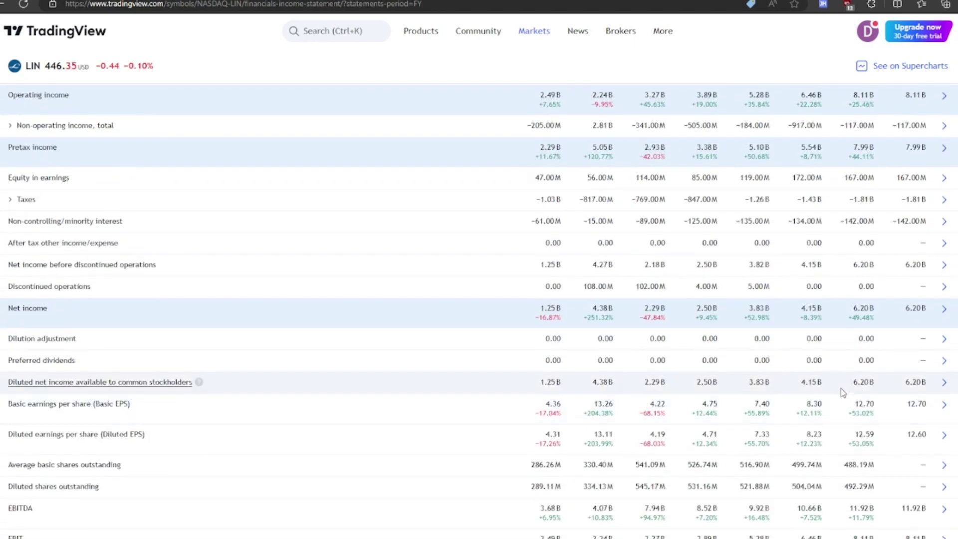
scroll(845, 359, "up", 2)
scroll(848, 374, "down", 2)
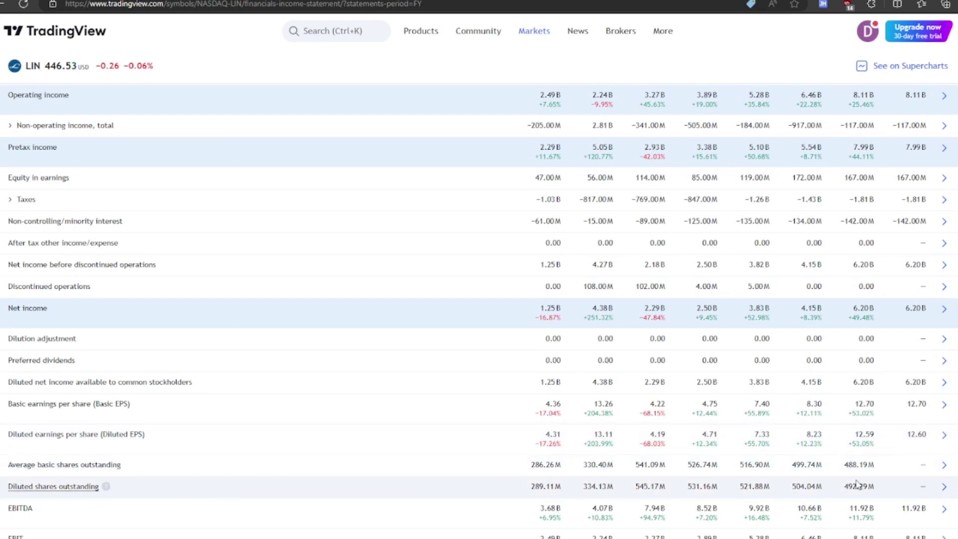
scroll(855, 477, "up", 6)
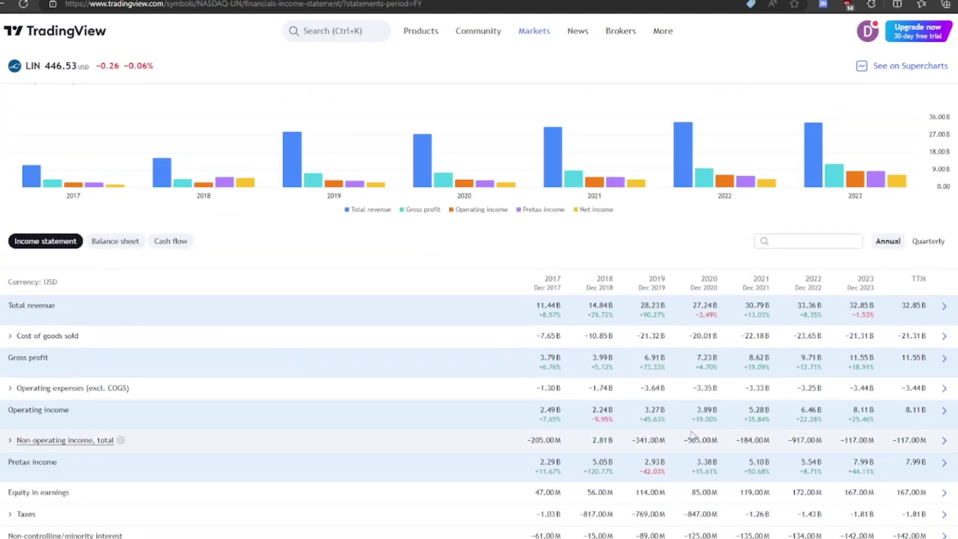
left_click(110, 249)
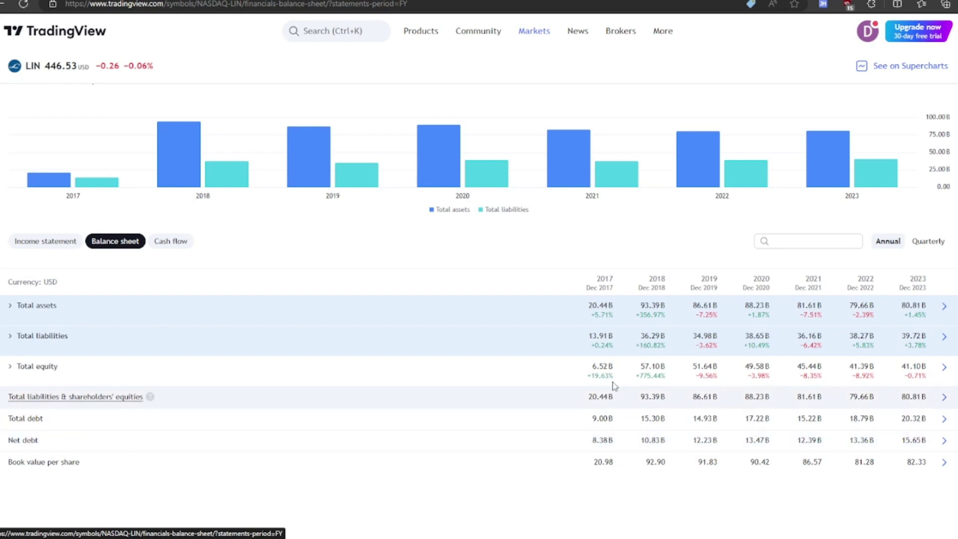
Show the annual cash flow statement with Cash from financing activities expanded
left_click(47, 242)
scroll(782, 439, "down", 4)
scroll(782, 442, "up", 4)
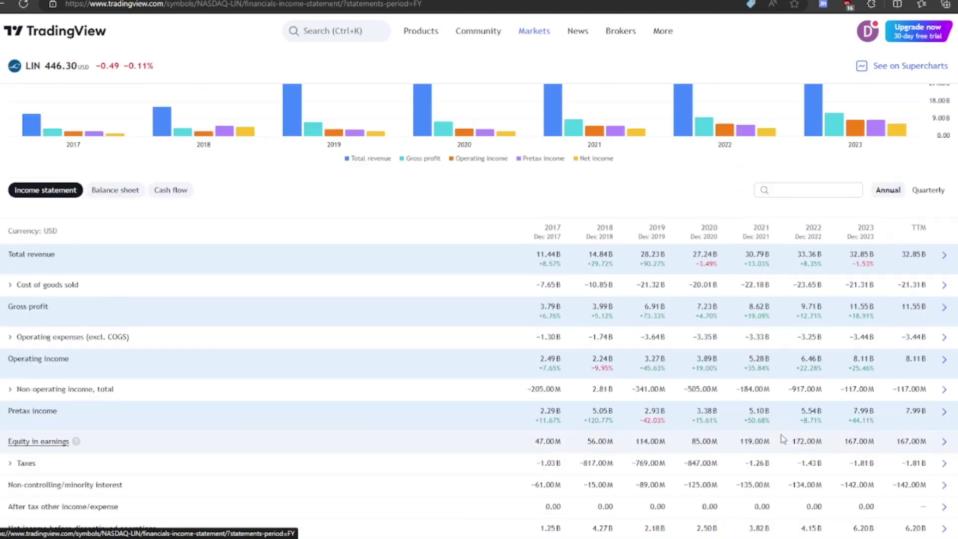
scroll(782, 439, "up", 1)
left_click(107, 241)
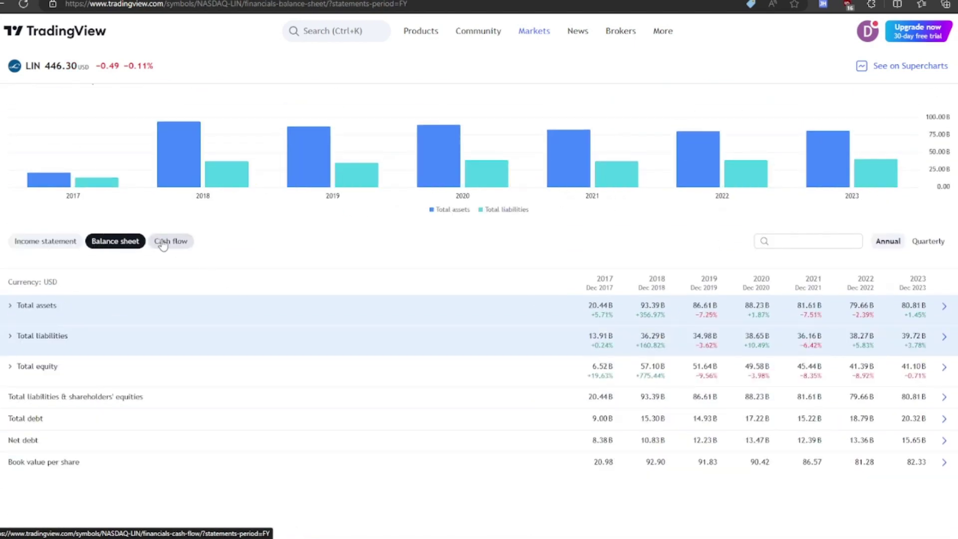
left_click(187, 244)
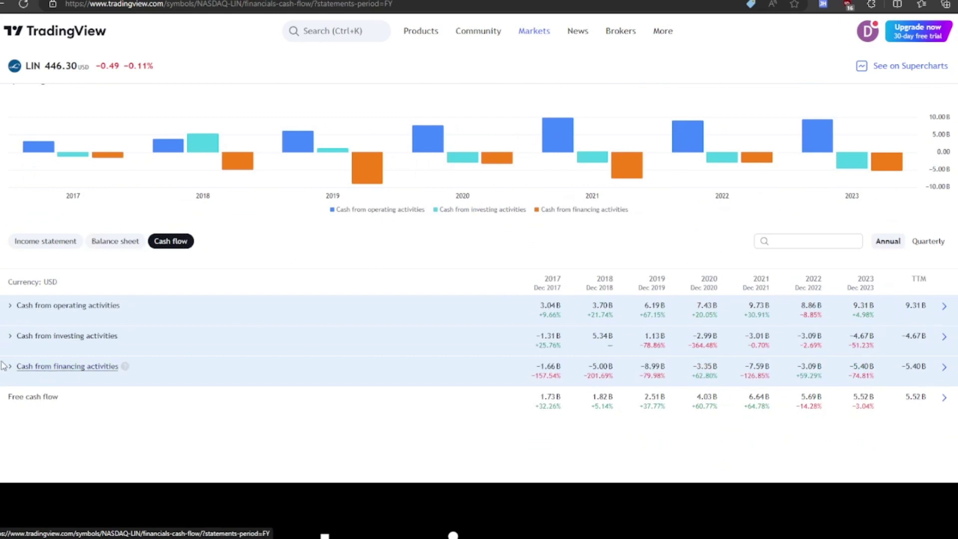
left_click(61, 367)
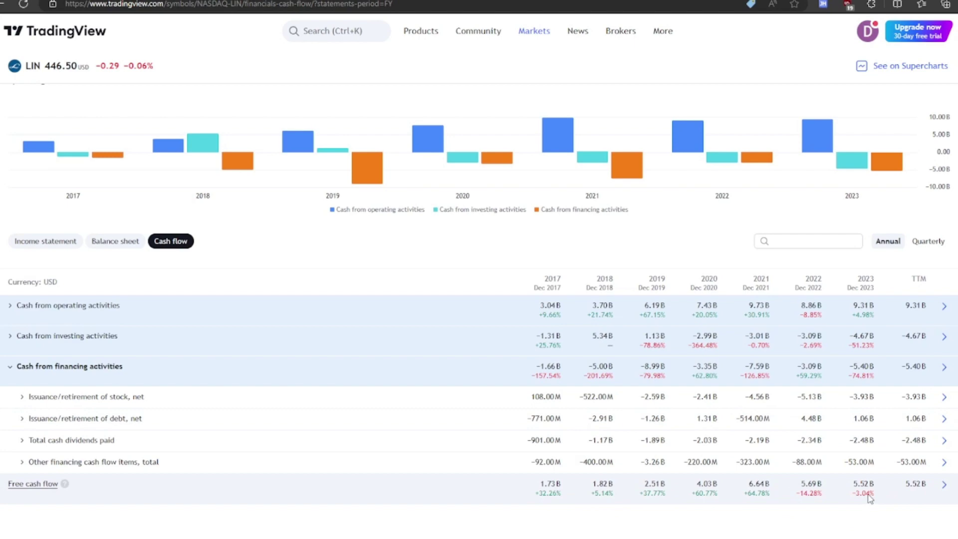
scroll(384, 389, "up", 6)
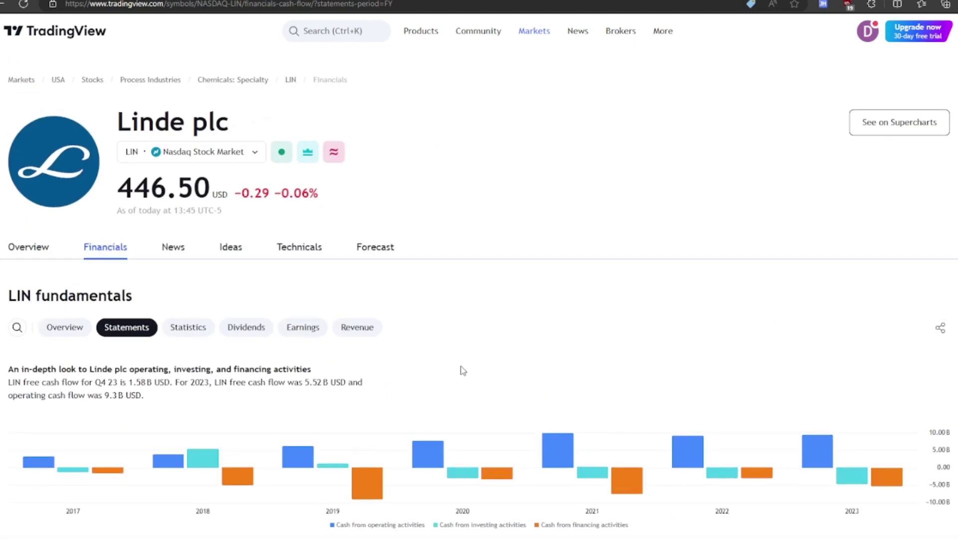
Show LIN's Statistics as annual figures and scroll through valuation, profitability and liquidity ratios
left_click(188, 328)
left_click(883, 362)
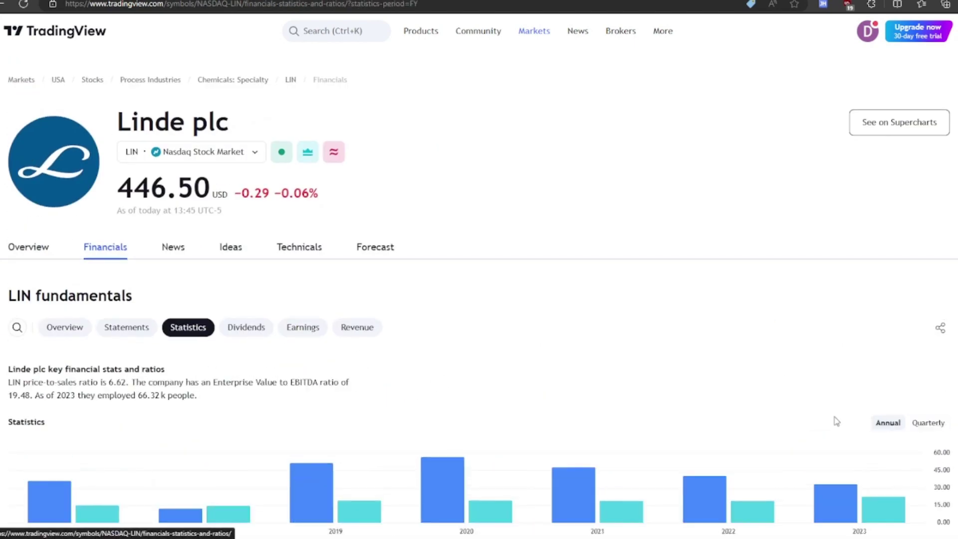
scroll(630, 384, "down", 5)
scroll(630, 384, "down", 5)
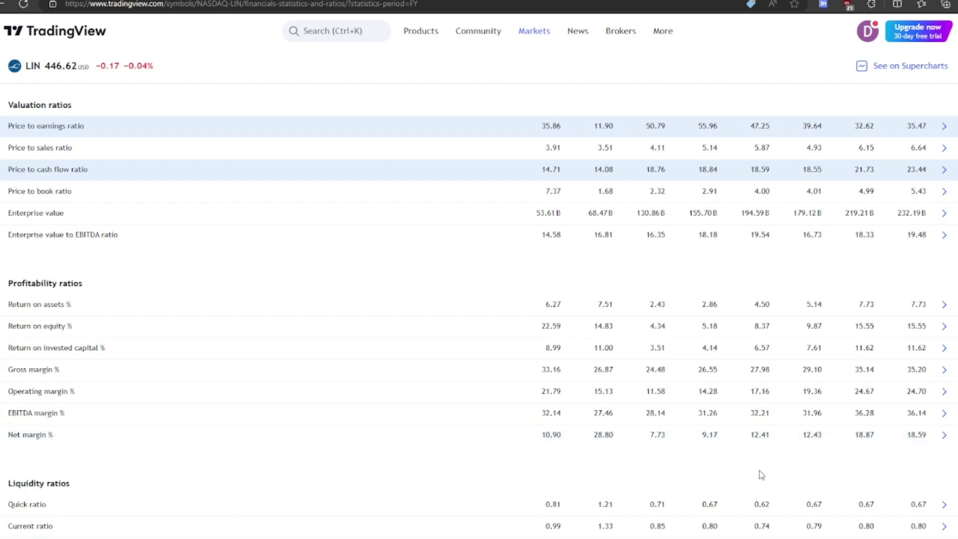
scroll(760, 473, "up", 6)
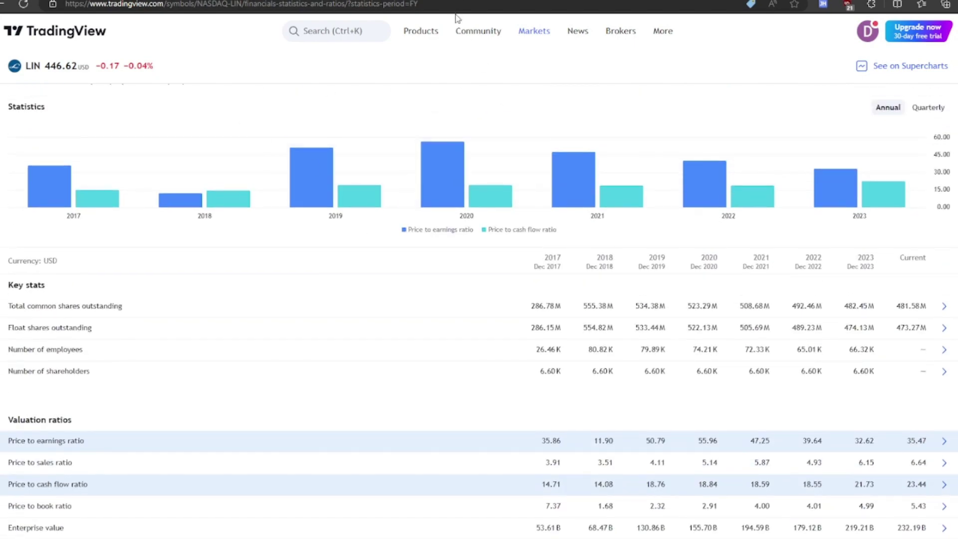
Review LIN's statistics in Yahoo Finance, then open its Analysis estimates page
key("ctrl+Tab")
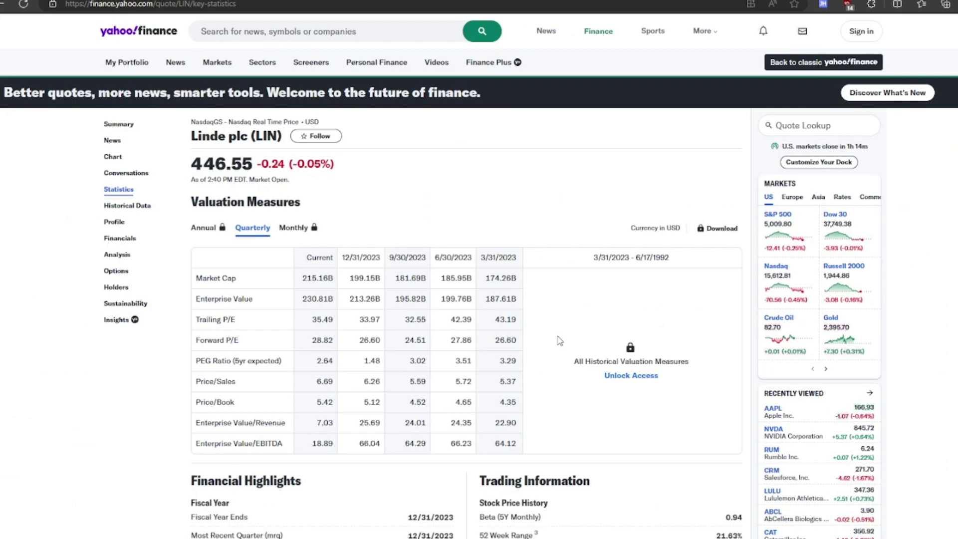
scroll(559, 341, "down", 3)
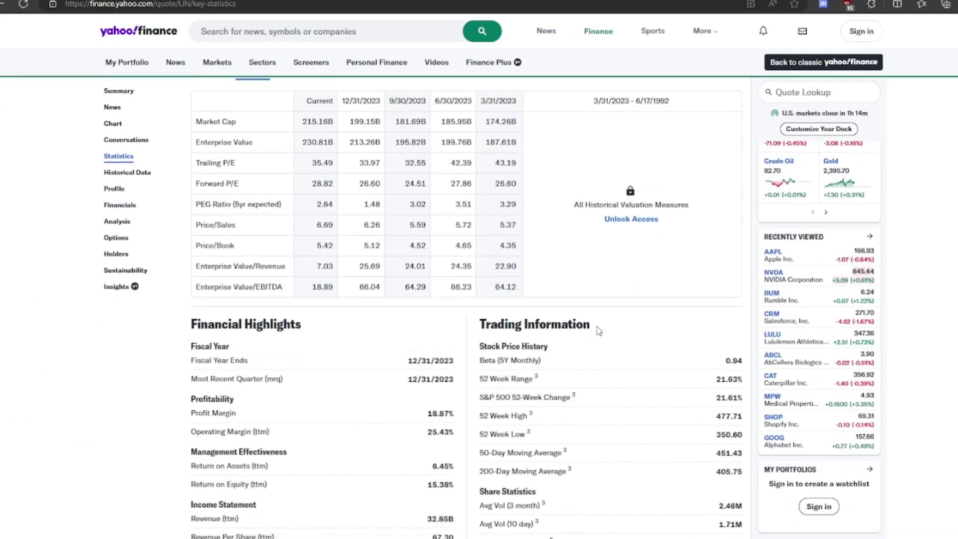
scroll(598, 330, "down", 6)
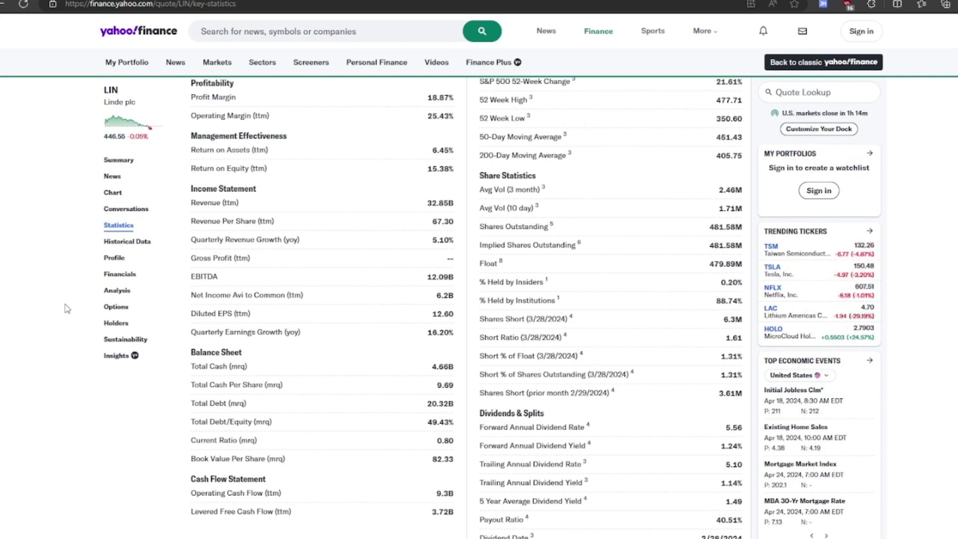
left_click(117, 290)
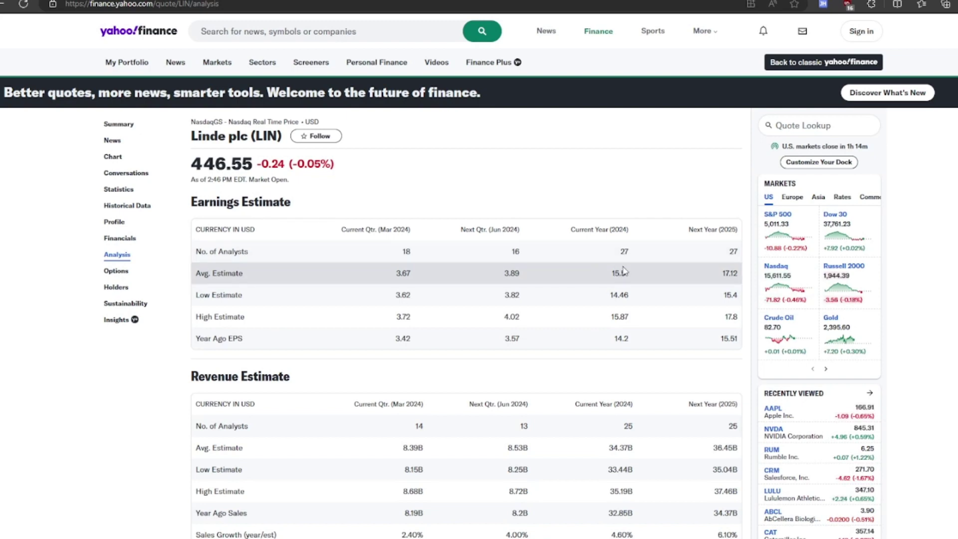
Glance over the analyst estimates and move to the DCF Model spreadsheet
scroll(628, 269, "down", 2)
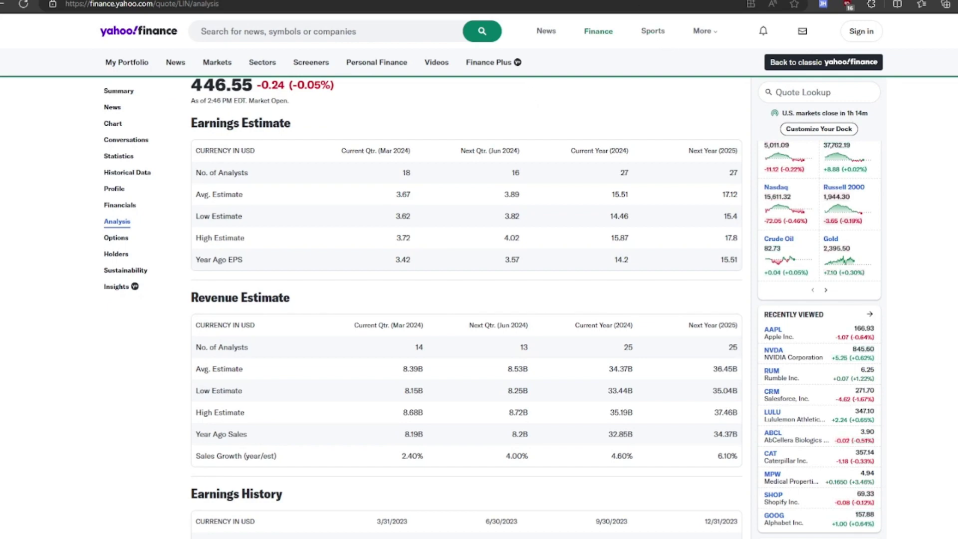
left_click(599, 0)
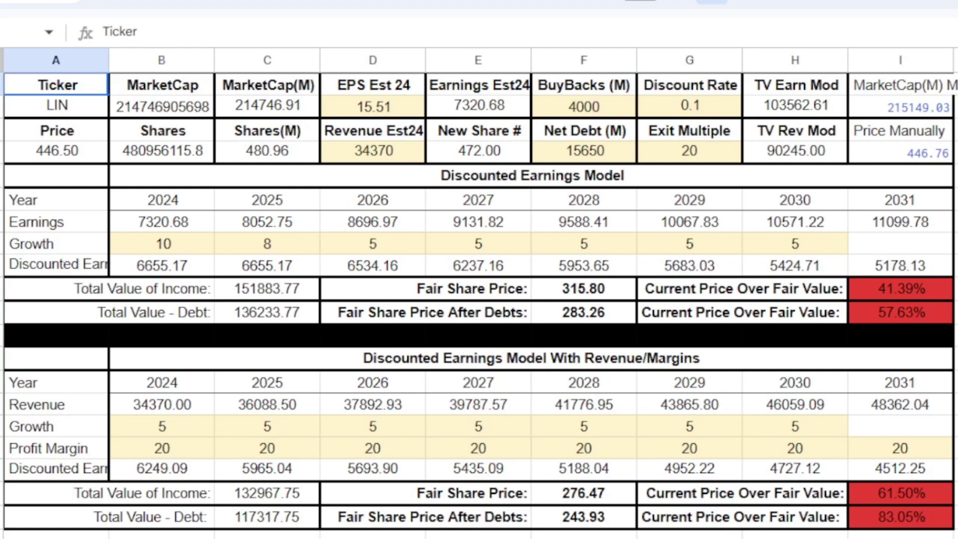
left_click(374, 107)
left_click(399, 152)
left_click(618, 108)
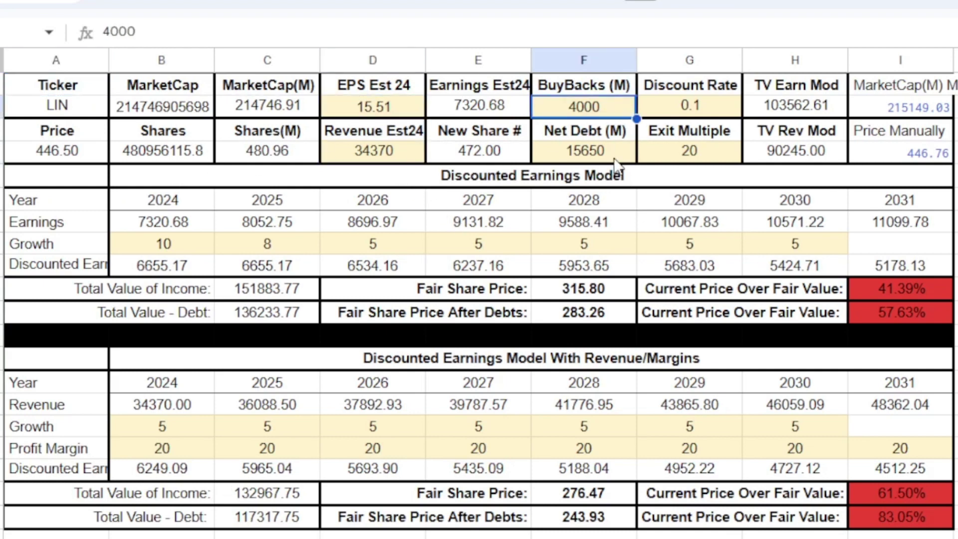
left_click(683, 112)
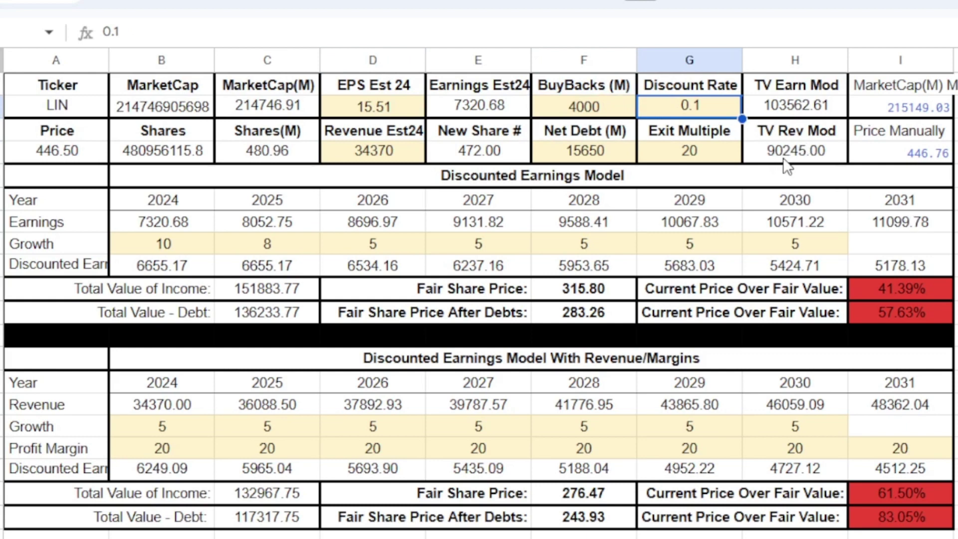
left_click(723, 157)
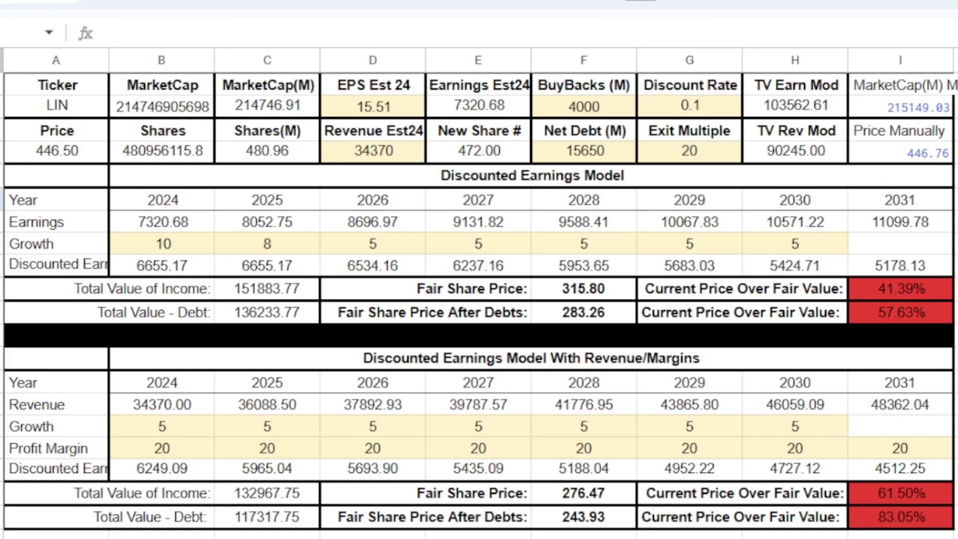
left_click(699, 135)
key("Down")
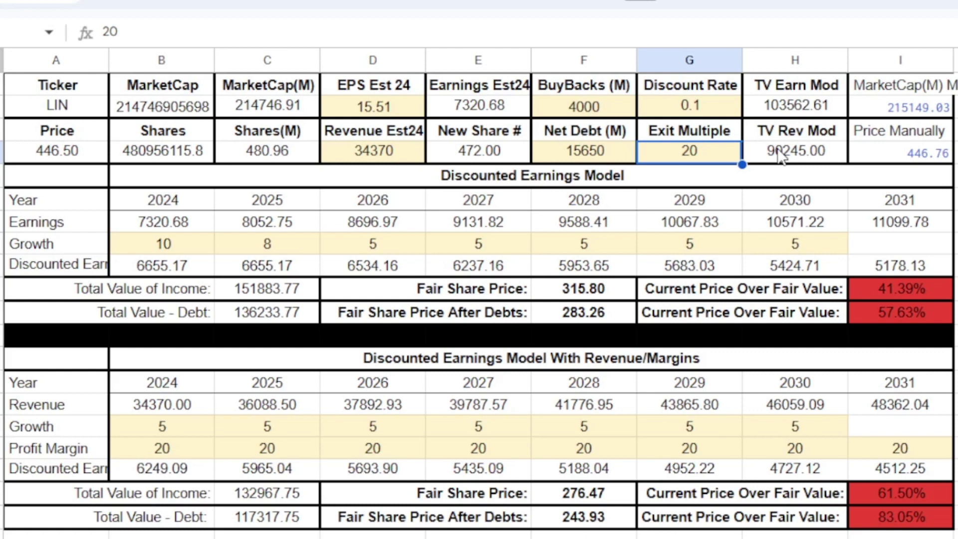
mouse_move(720, 158)
left_mouse_down()
mouse_move(765, 159)
mouse_move(728, 159)
left_mouse_up()
left_click(161, 243)
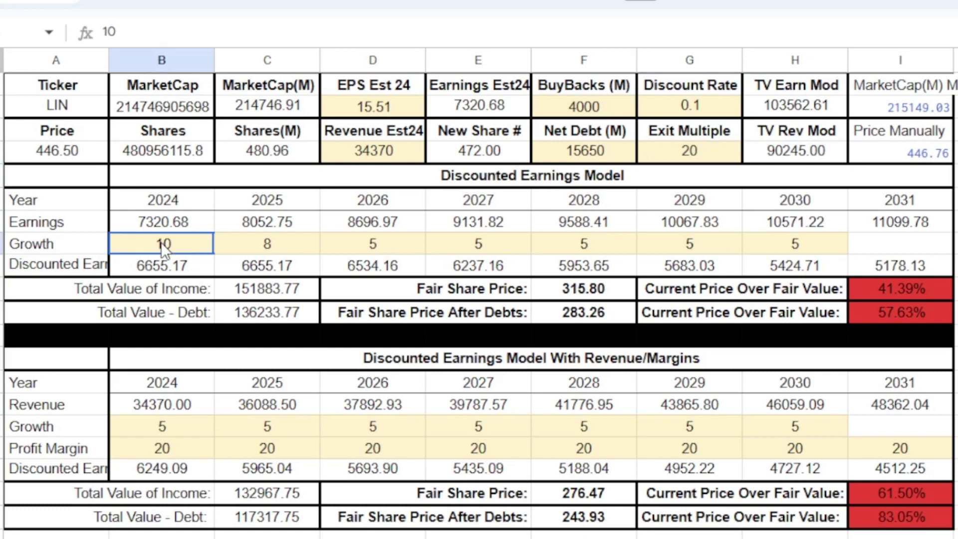
left_click_drag(160, 241, 843, 247)
left_click(868, 250)
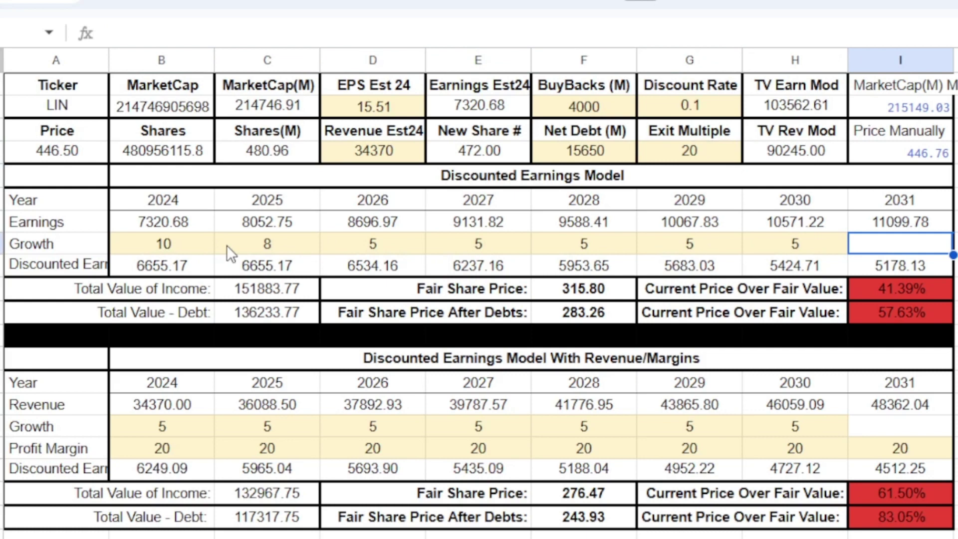
left_click(176, 243)
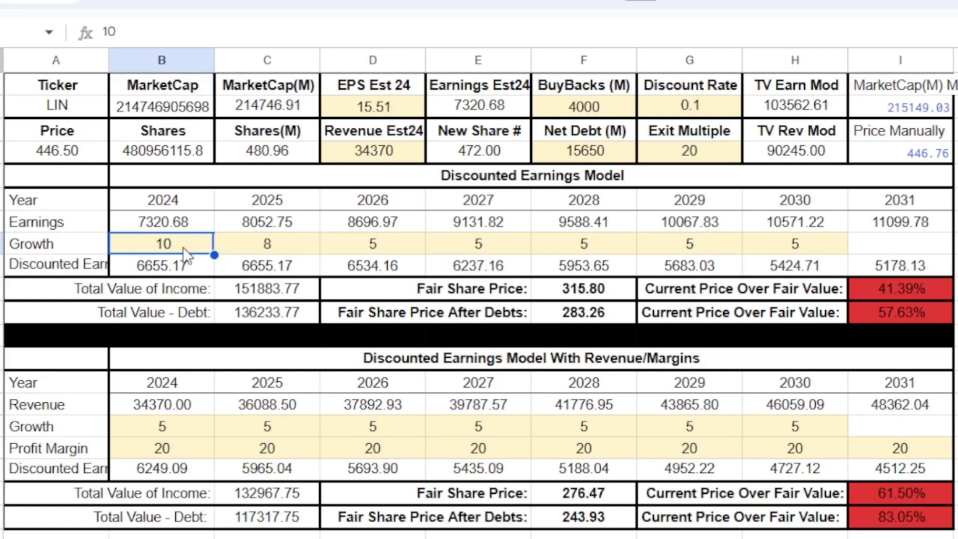
left_click_drag(185, 254, 867, 255)
left_click(900, 246)
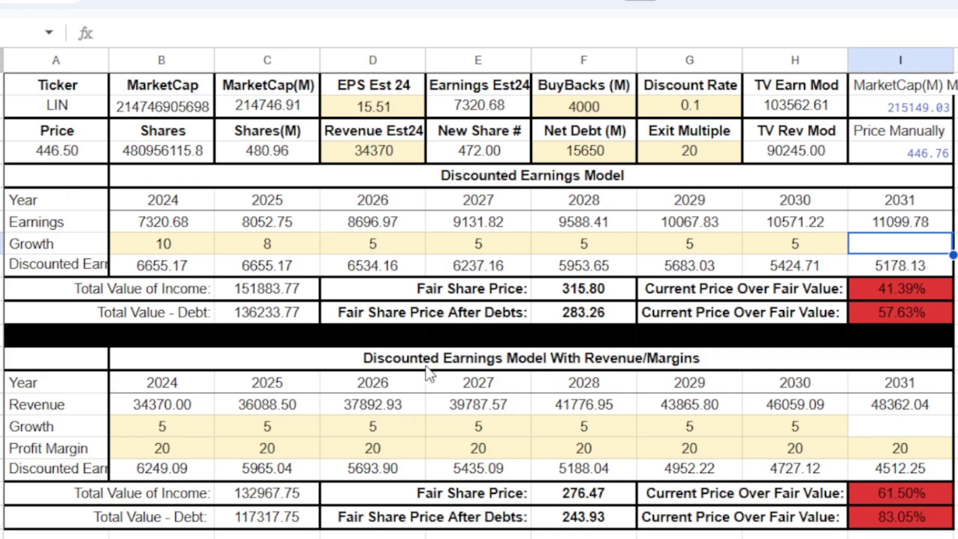
left_click(161, 426)
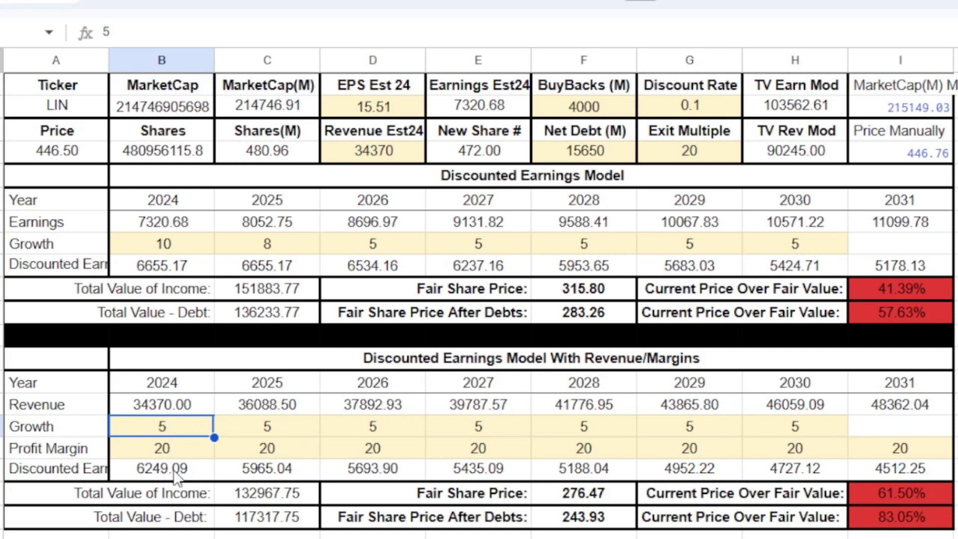
left_click_drag(162, 421, 869, 435)
left_click(869, 435)
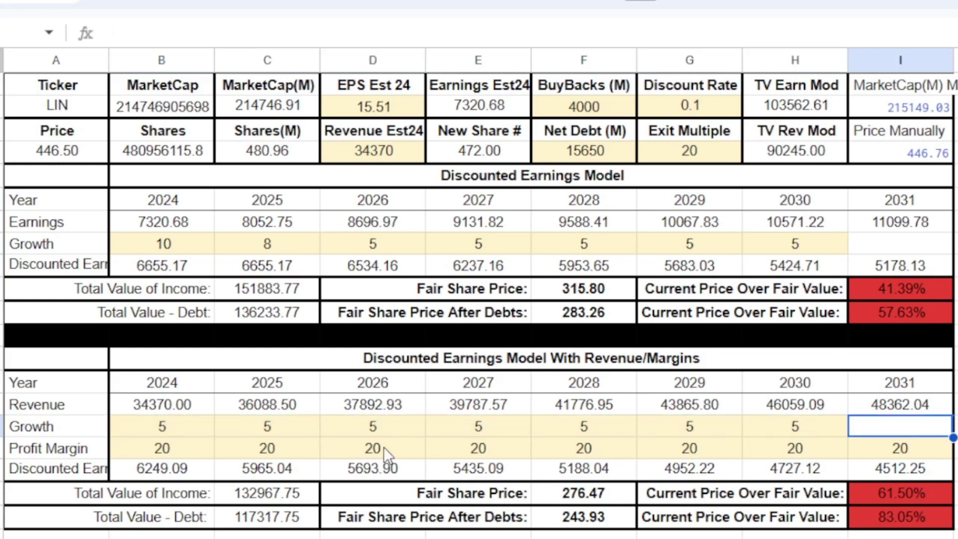
left_click(172, 426)
left_click_drag(172, 427, 809, 421)
left_click(882, 427)
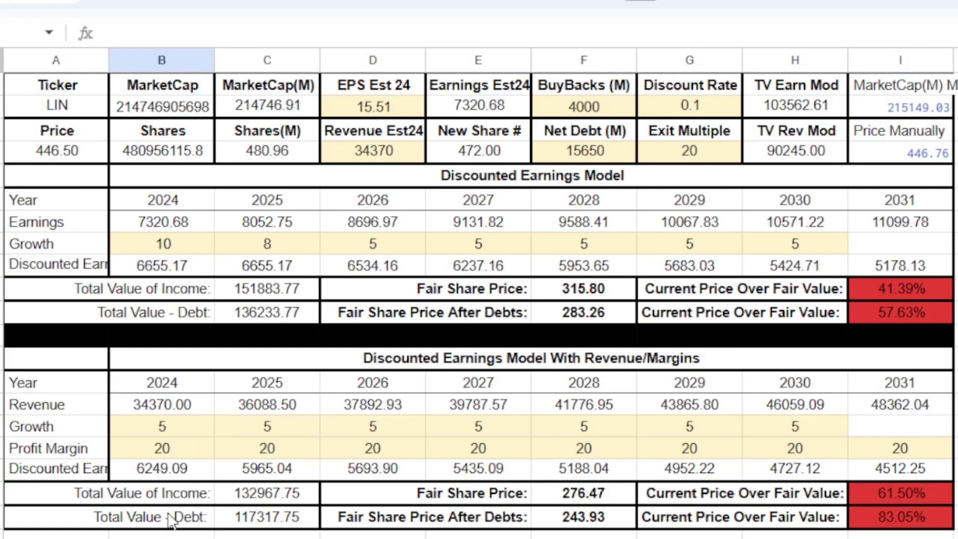
left_click(188, 451)
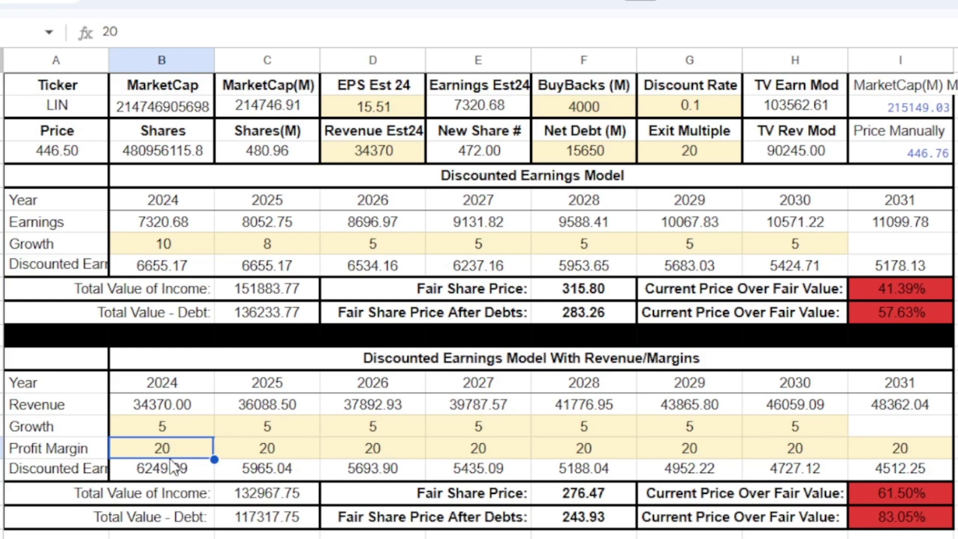
left_click(153, 456)
left_click_drag(176, 445, 912, 449)
left_click(898, 430)
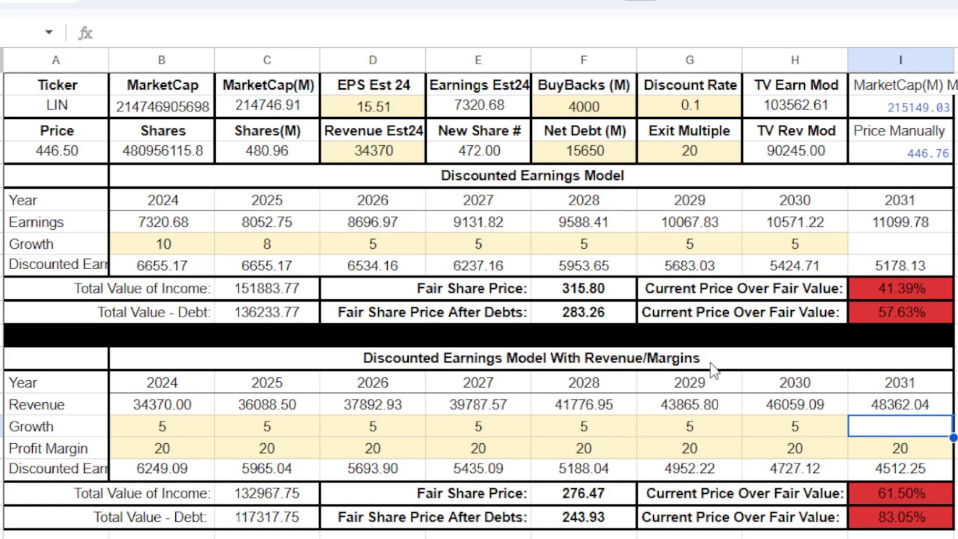
Change the Discount Rate in G2 from 0.1 to 0.03
left_click_drag(918, 521, 22, 127)
left_click(339, 360)
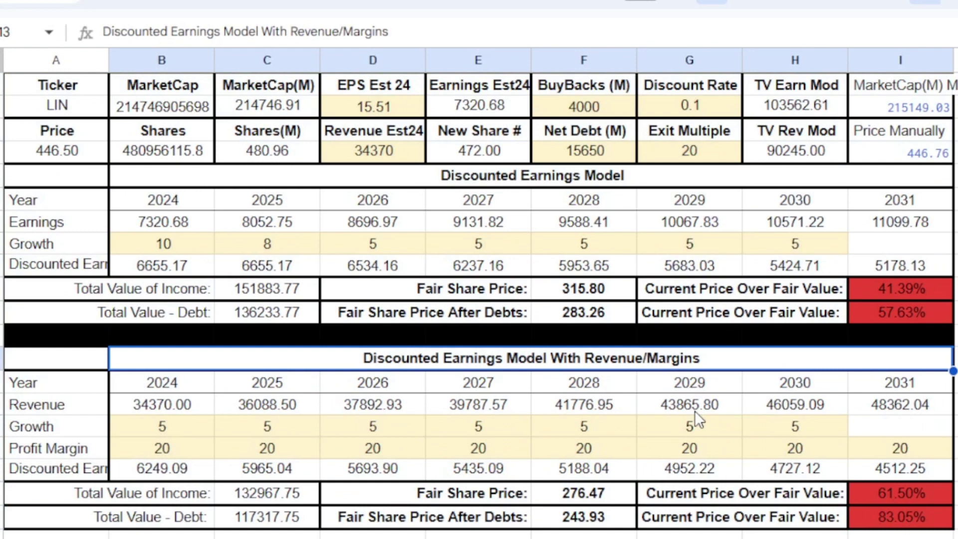
double_click(716, 106)
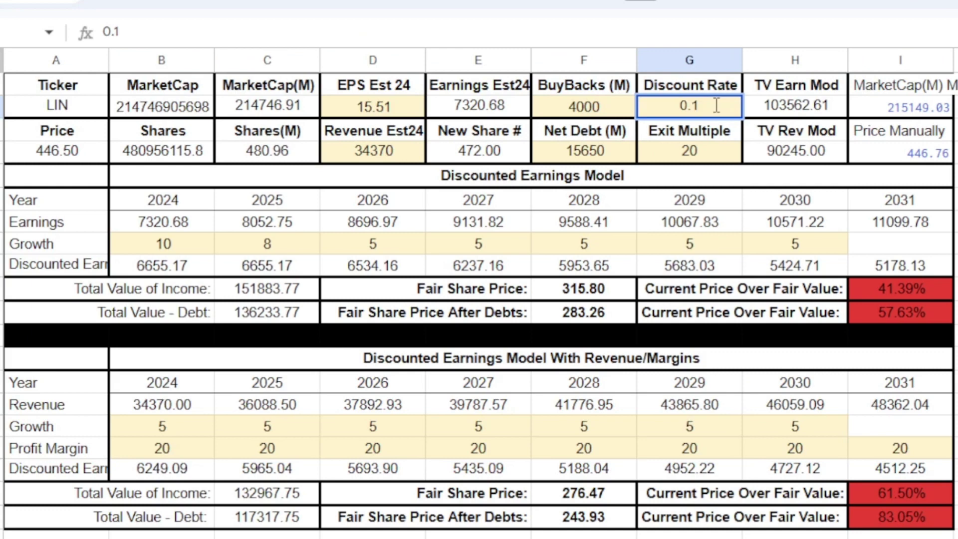
key("BackSpace")
type("03")
key("Return")
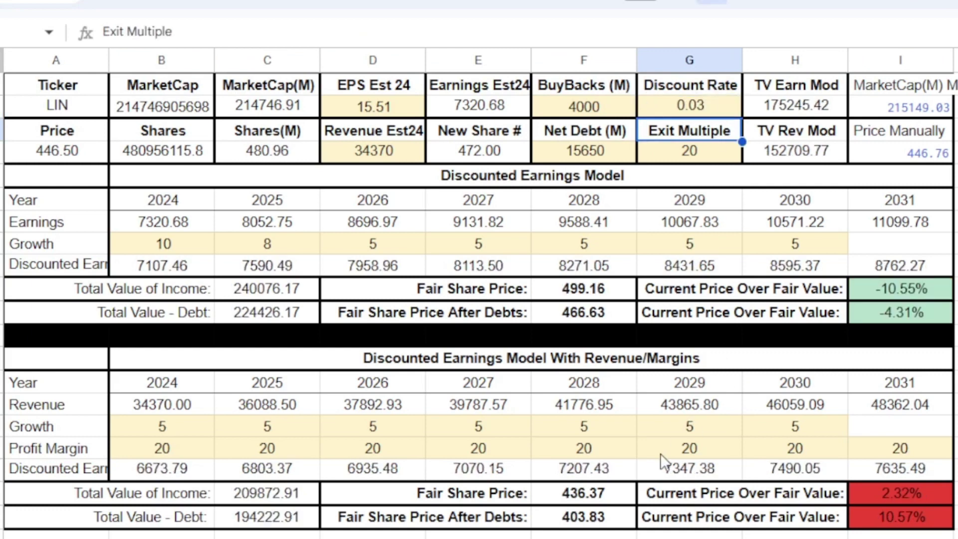
Enter profit margins of 22 for 2025 and 24 for 2026 and 2027
left_click(274, 448)
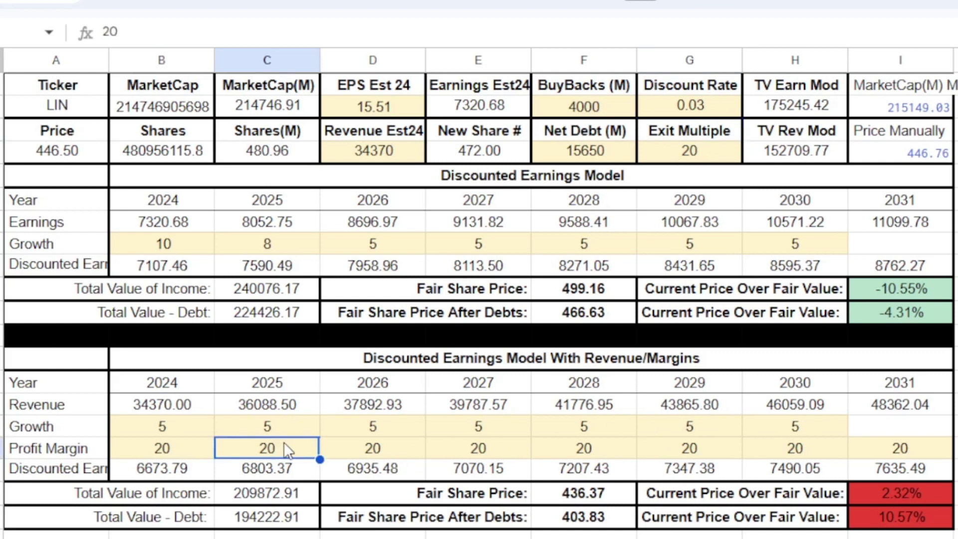
type("22")
left_click(366, 448)
type("24")
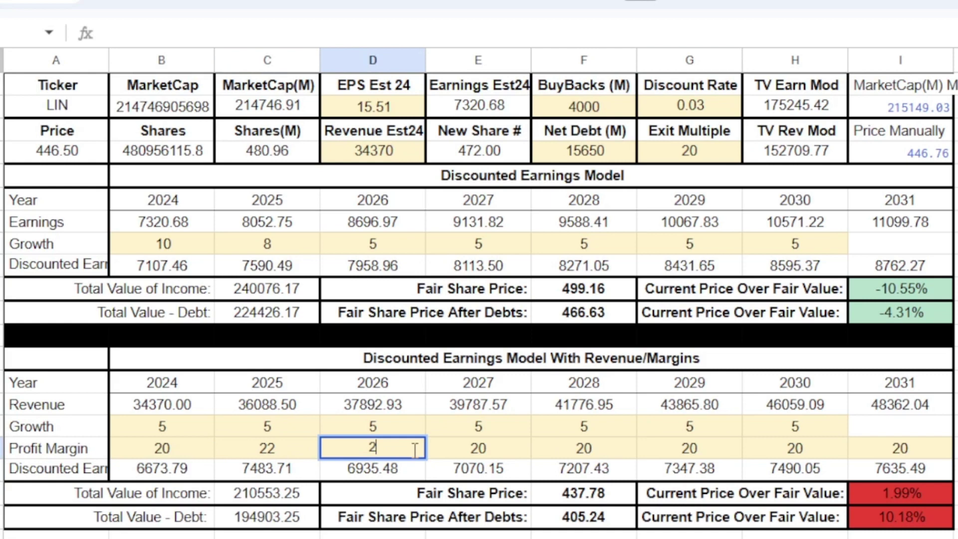
left_click(483, 448)
type("24")
Restore 2028 revenue growth to 5 and set 2028–2031 profit margins to 24
left_click(569, 431)
type("24")
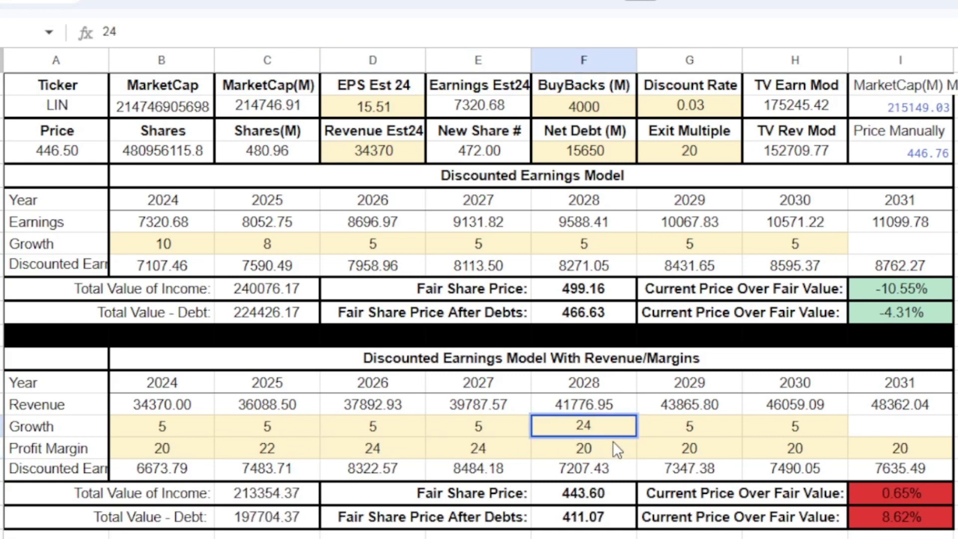
key("BackSpace")
type("5")
left_click(611, 444)
type("24")
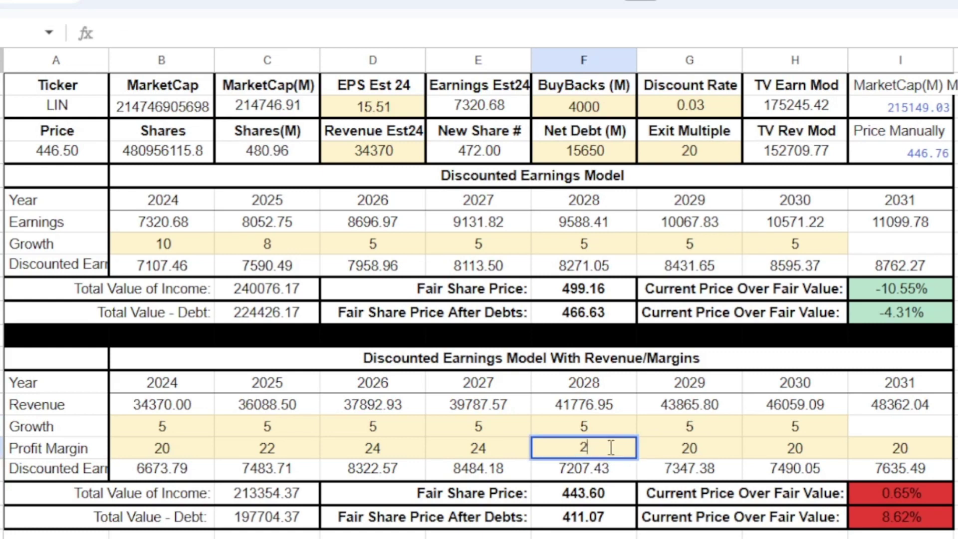
left_click(696, 450)
type("24")
left_click(790, 447)
type("24")
left_click(912, 450)
type("24")
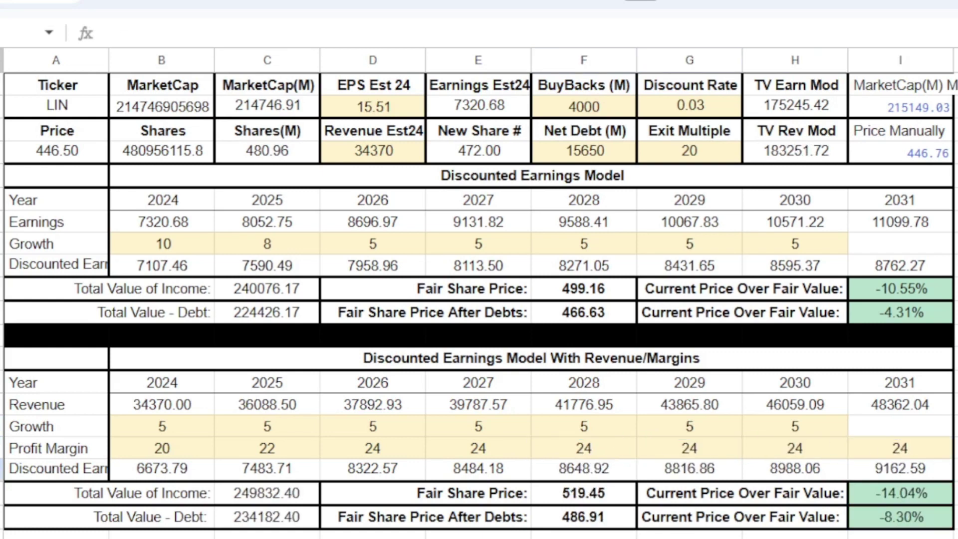
left_click(678, 167)
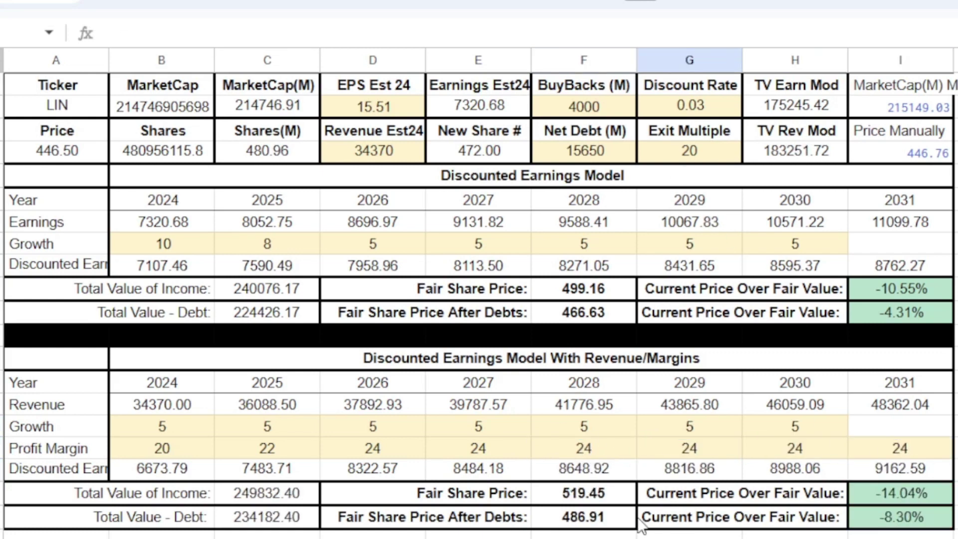
Step the Discount Rate in G2 up to 0.04, then 0.05
double_click(714, 103)
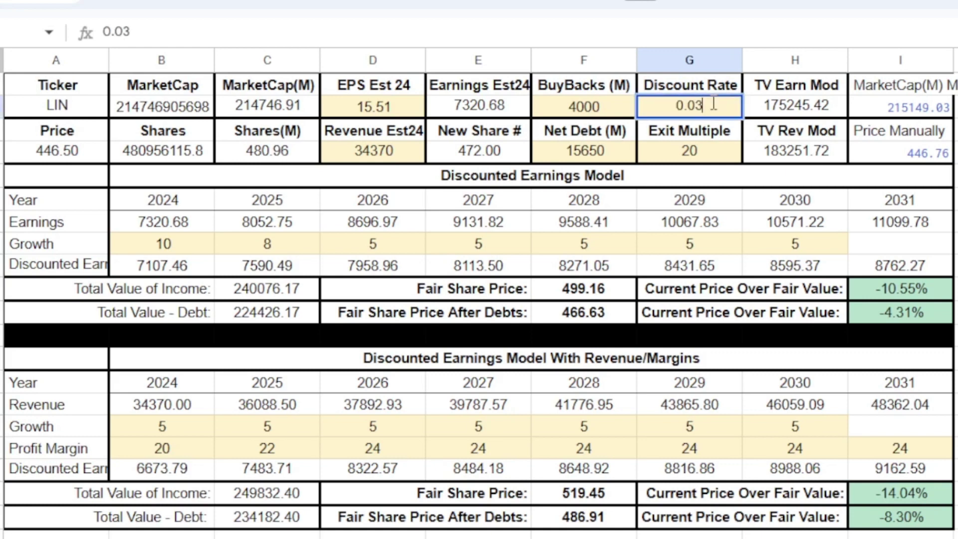
key("BackSpace")
type("4")
key("Return")
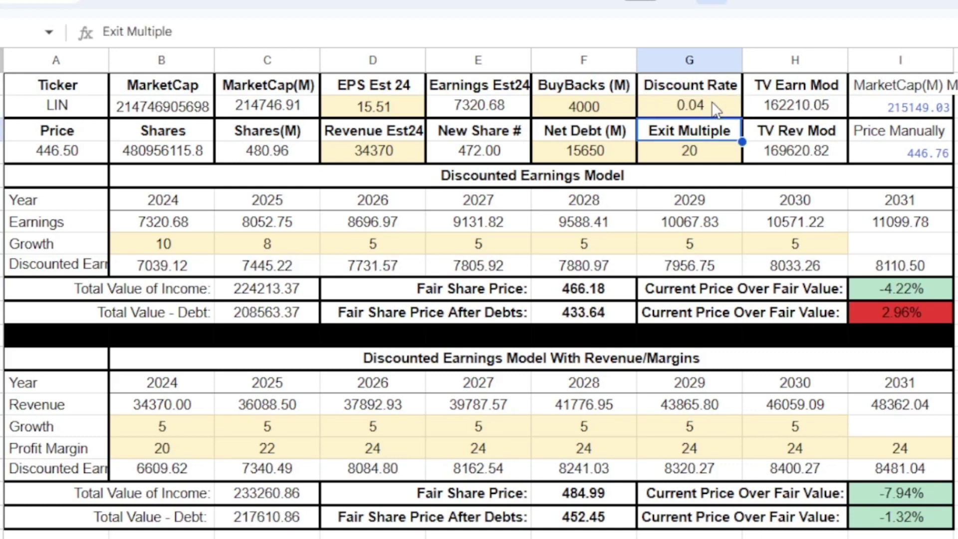
double_click(714, 106)
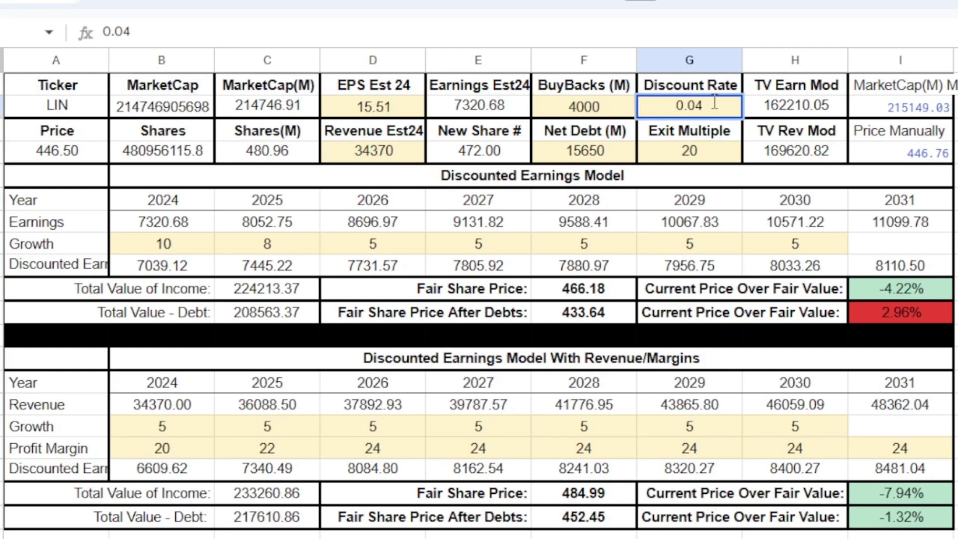
key("BackSpace")
type("5")
key("Return")
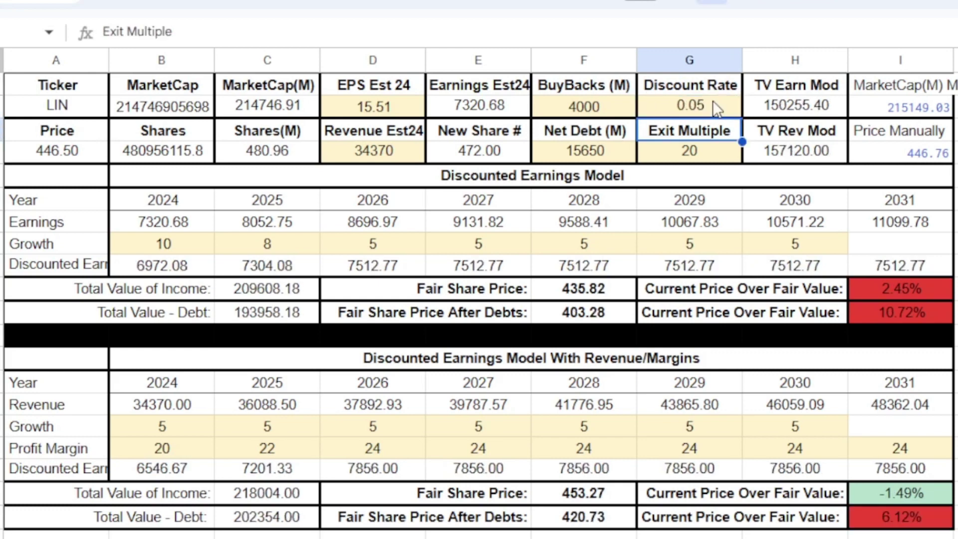
Inspect the 2028 revenue growth cell and the revenue/margins result rows
left_click(620, 424)
left_click(614, 532)
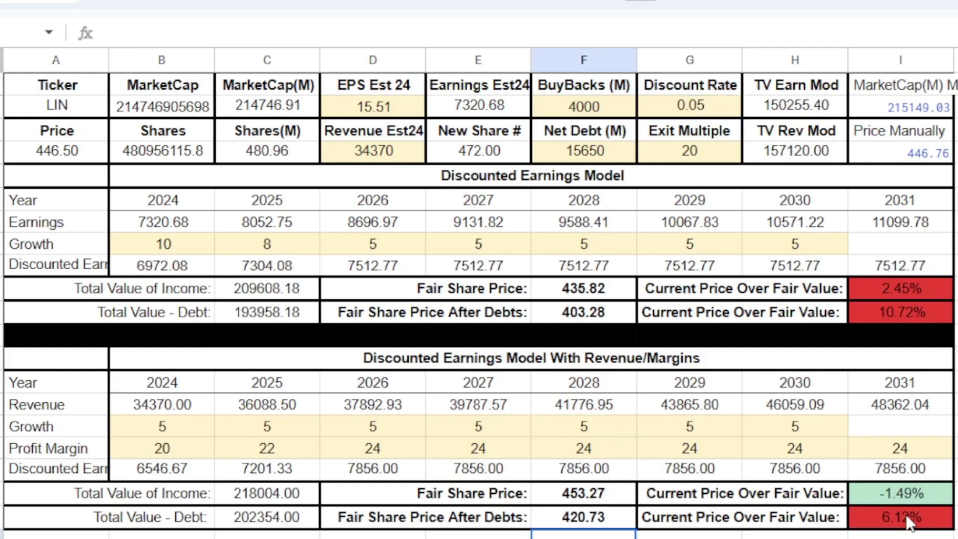
left_click_drag(907, 521, 37, 376)
left_click(374, 533)
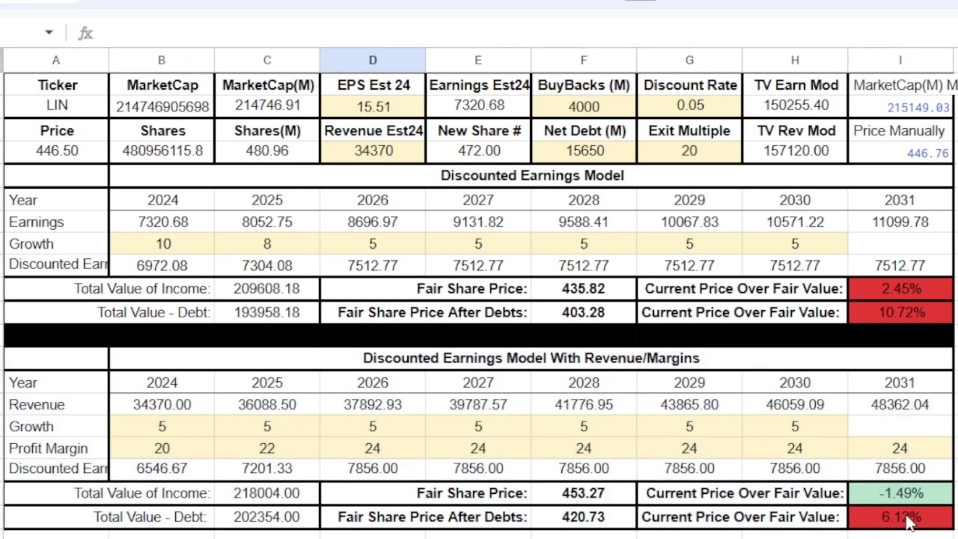
left_click_drag(909, 524, 63, 90)
left_click(504, 473)
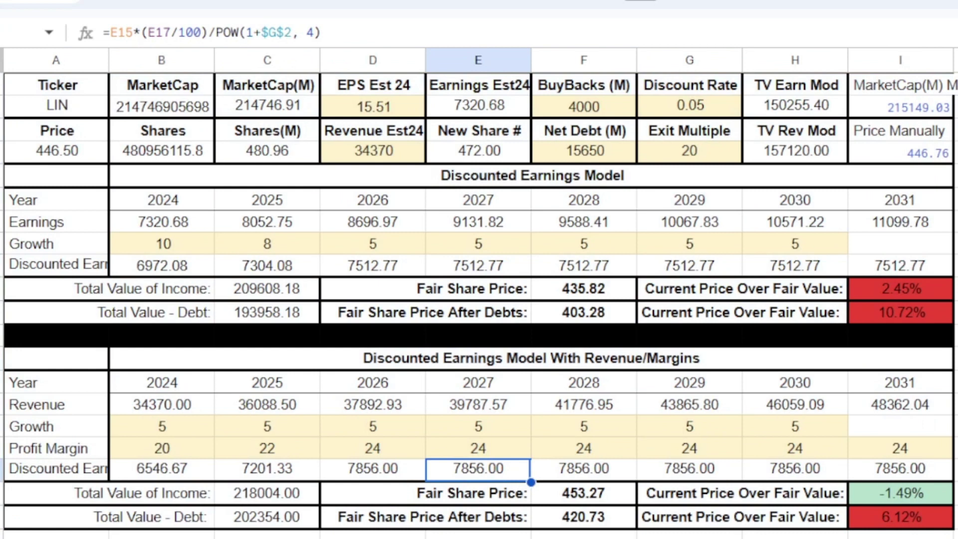